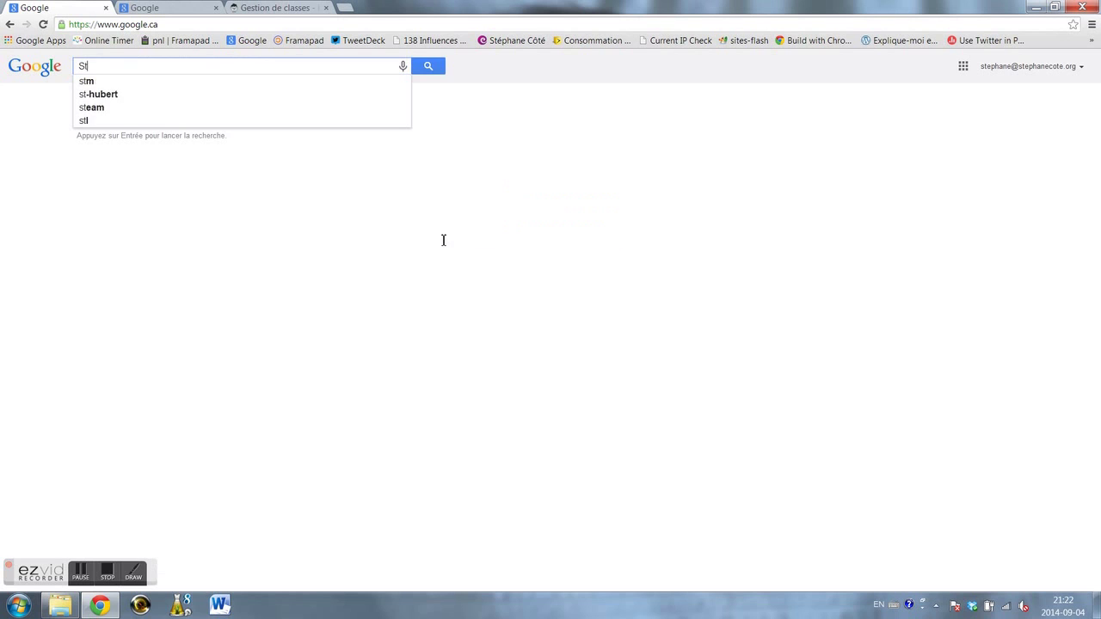
- Search Google for the teacher's name and open his personal teaching site from the second result
{"action": "type", "text": "C"}
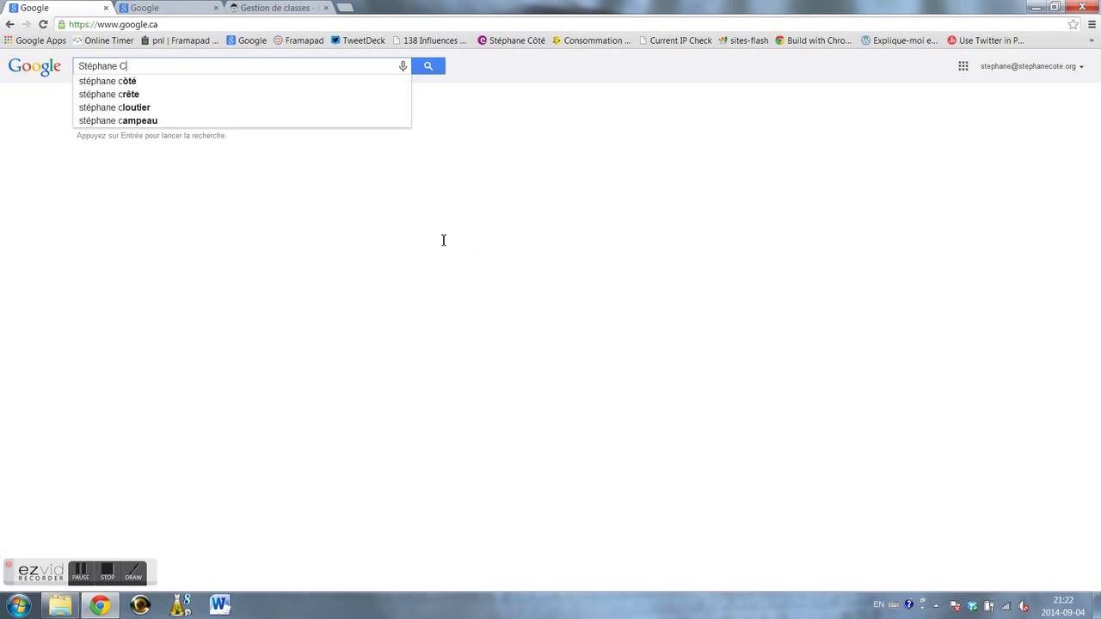
{"action": "type", "text": "ôté"}
{"action": "key", "text": "Return"}
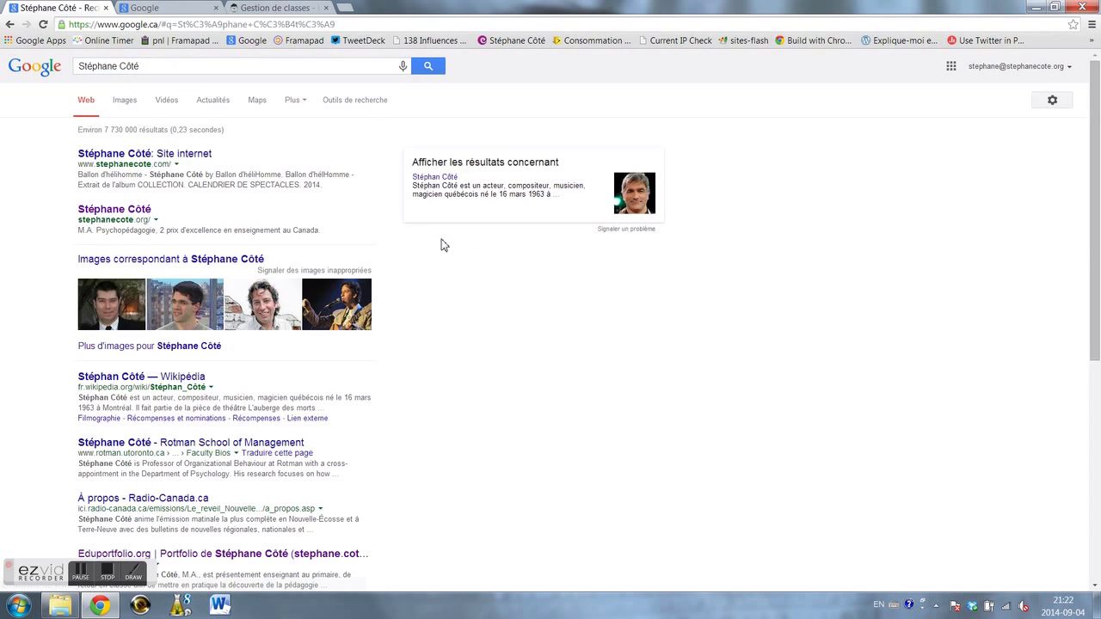
{"action": "left_click", "coordinate": [140, 213]}
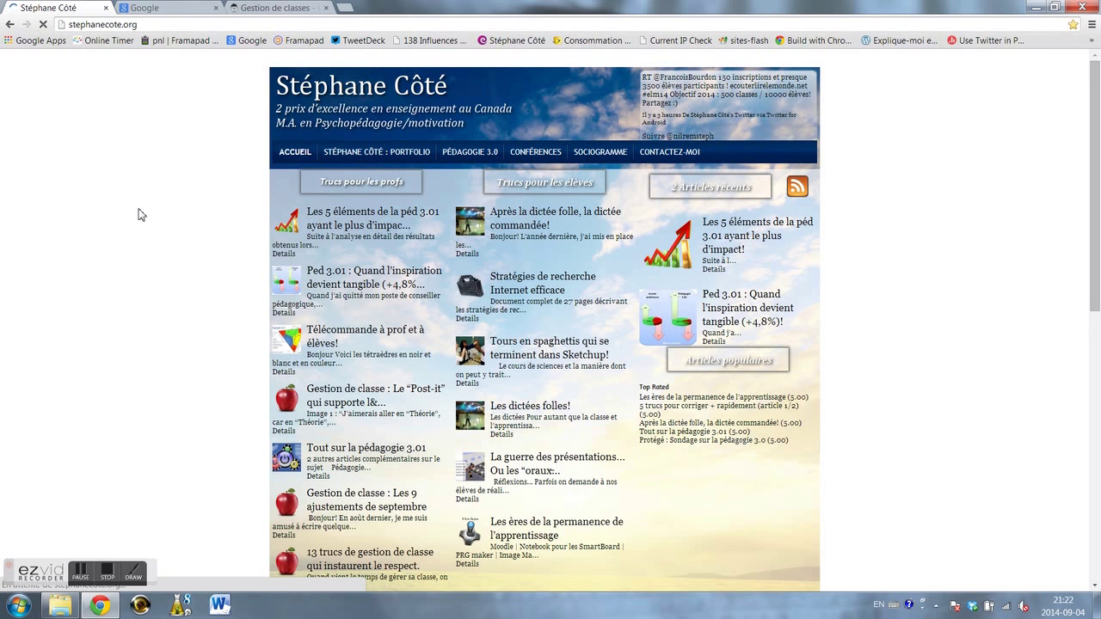
- Open the Post-it autonomy article and read through its sociogram tables and drawing
{"action": "scroll", "coordinate": [195, 303], "scroll_direction": "down", "scroll_amount": 1}
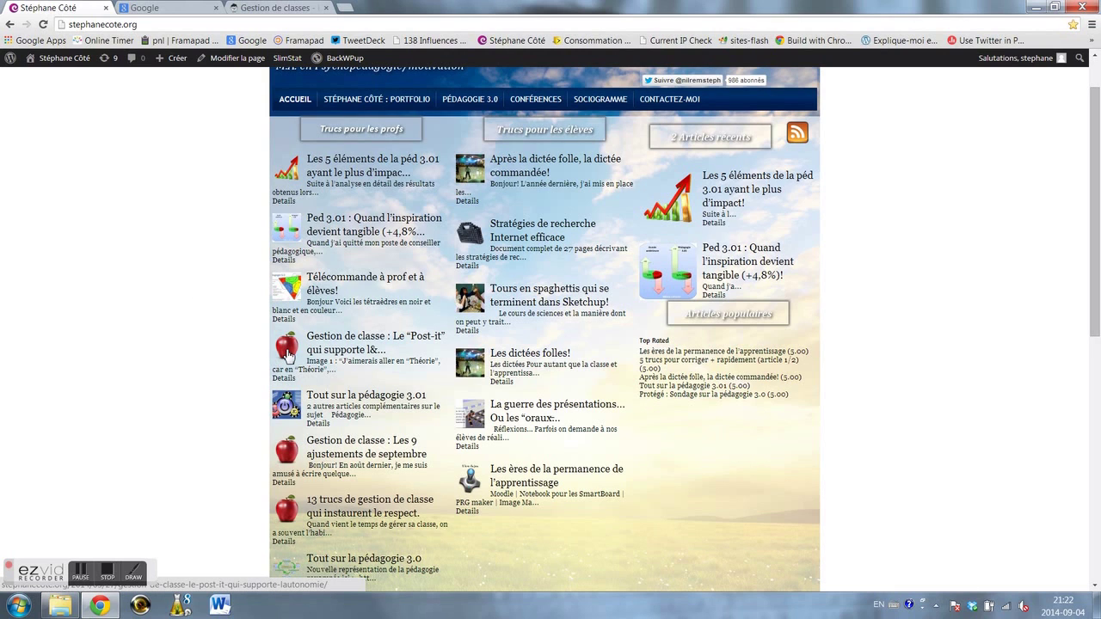
{"action": "left_click", "coordinate": [288, 354]}
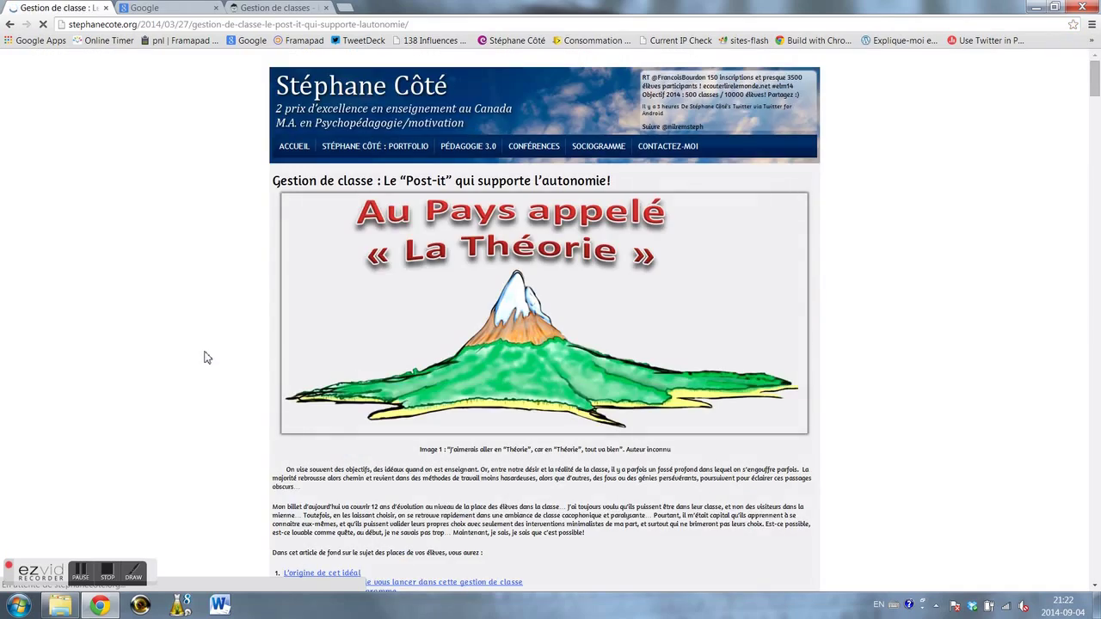
{"action": "scroll", "coordinate": [213, 353], "scroll_direction": "down", "scroll_amount": 7}
{"action": "scroll", "coordinate": [214, 353], "scroll_direction": "down", "scroll_amount": 10}
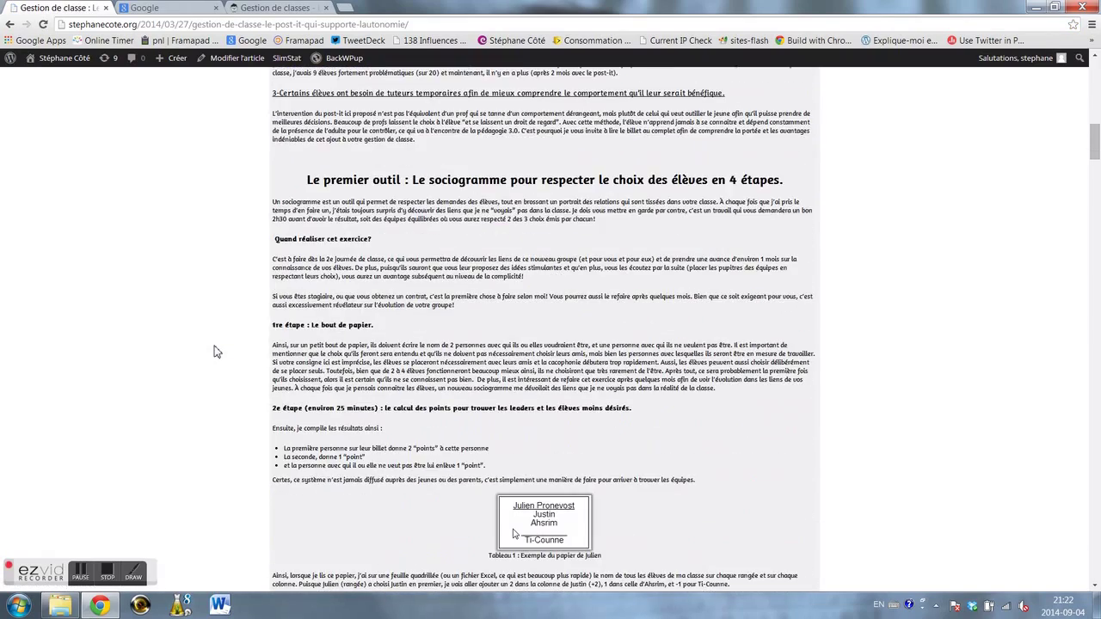
{"action": "scroll", "coordinate": [216, 350], "scroll_direction": "down", "scroll_amount": 2}
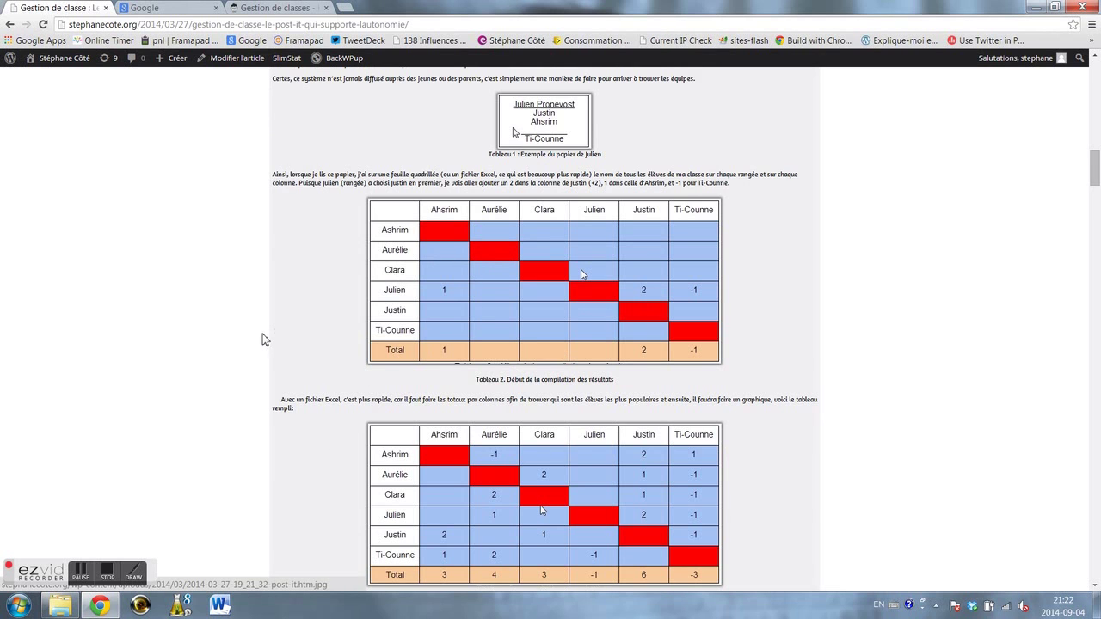
{"action": "scroll", "coordinate": [265, 339], "scroll_direction": "down", "scroll_amount": 3}
{"action": "scroll", "coordinate": [263, 341], "scroll_direction": "down", "scroll_amount": 2}
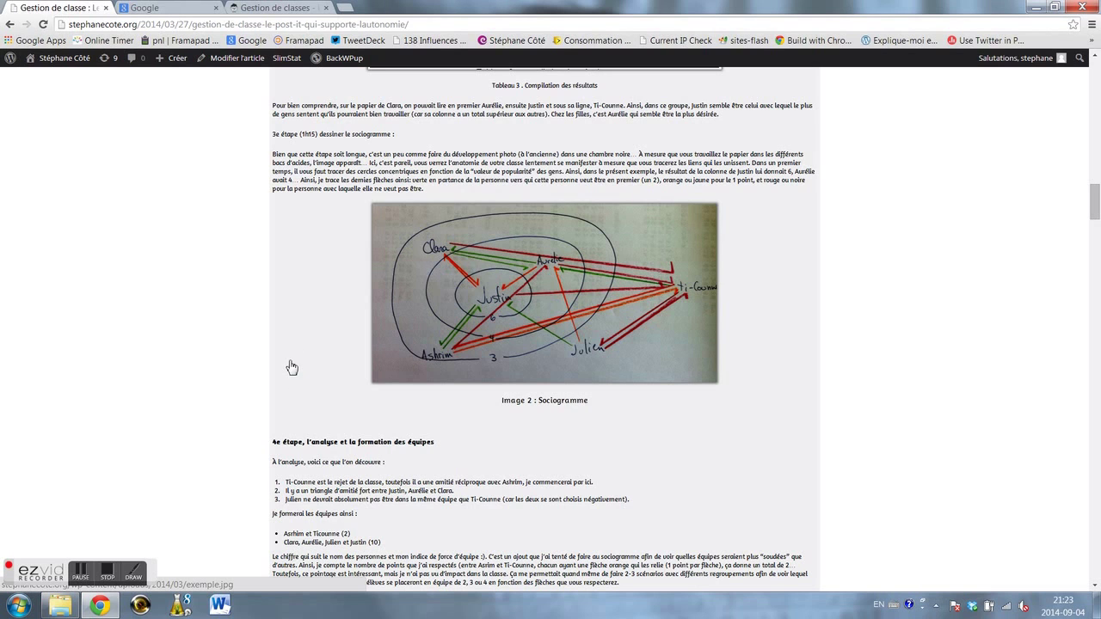
{"action": "scroll", "coordinate": [211, 368], "scroll_direction": "down", "scroll_amount": 4}
{"action": "scroll", "coordinate": [209, 371], "scroll_direction": "up", "scroll_amount": 15}
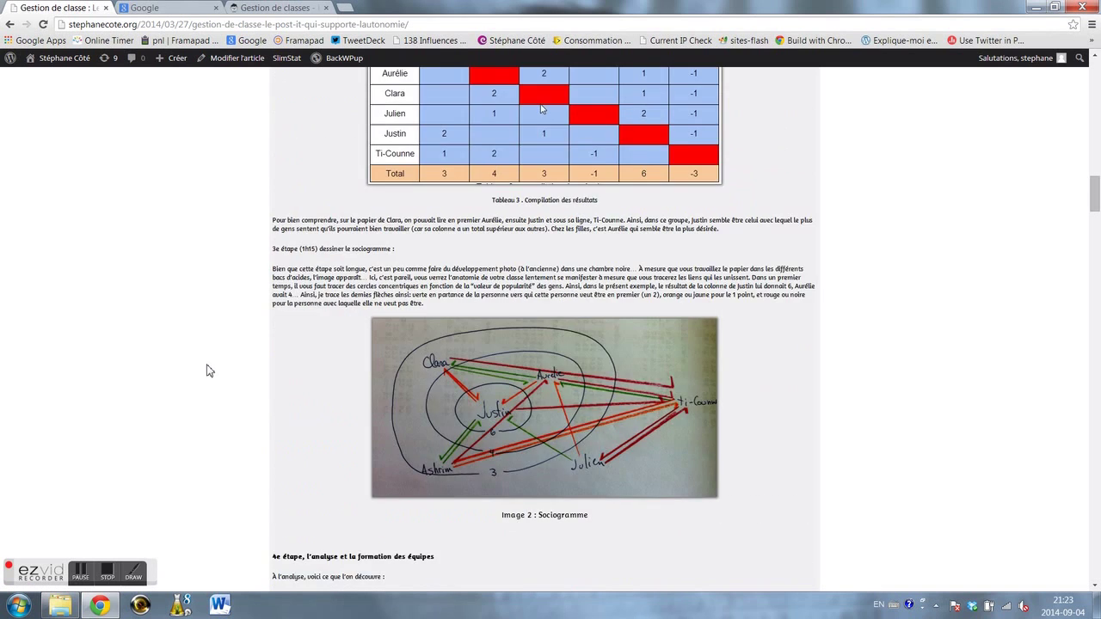
{"action": "scroll", "coordinate": [213, 371], "scroll_direction": "up", "scroll_amount": 1}
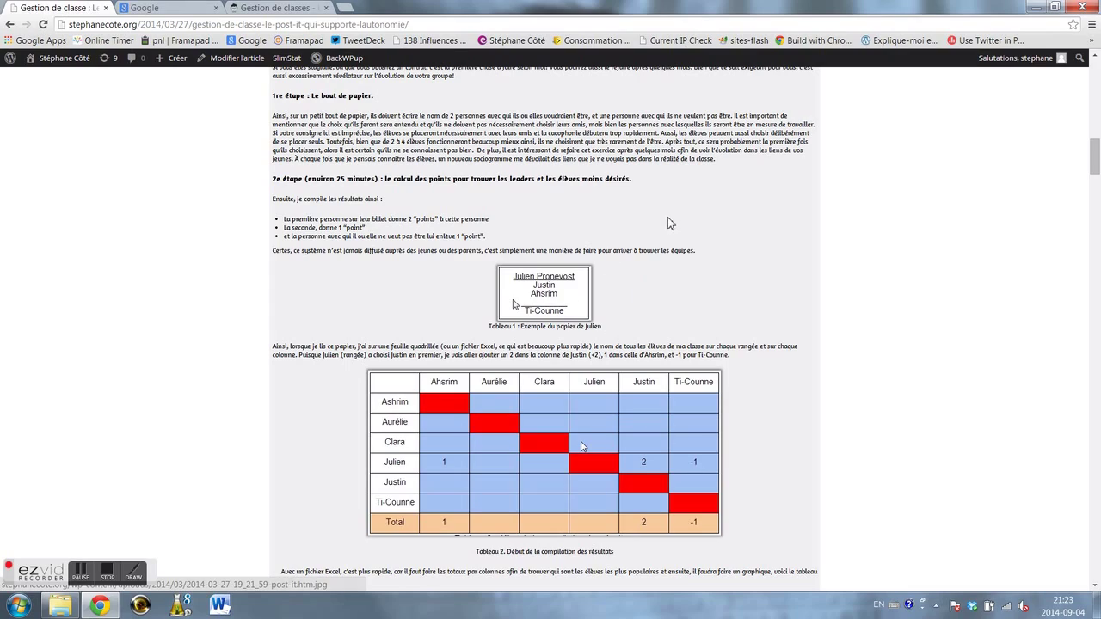
{"action": "scroll", "coordinate": [632, 227], "scroll_direction": "up", "scroll_amount": 4}
{"action": "scroll", "coordinate": [631, 227], "scroll_direction": "up", "scroll_amount": 12}
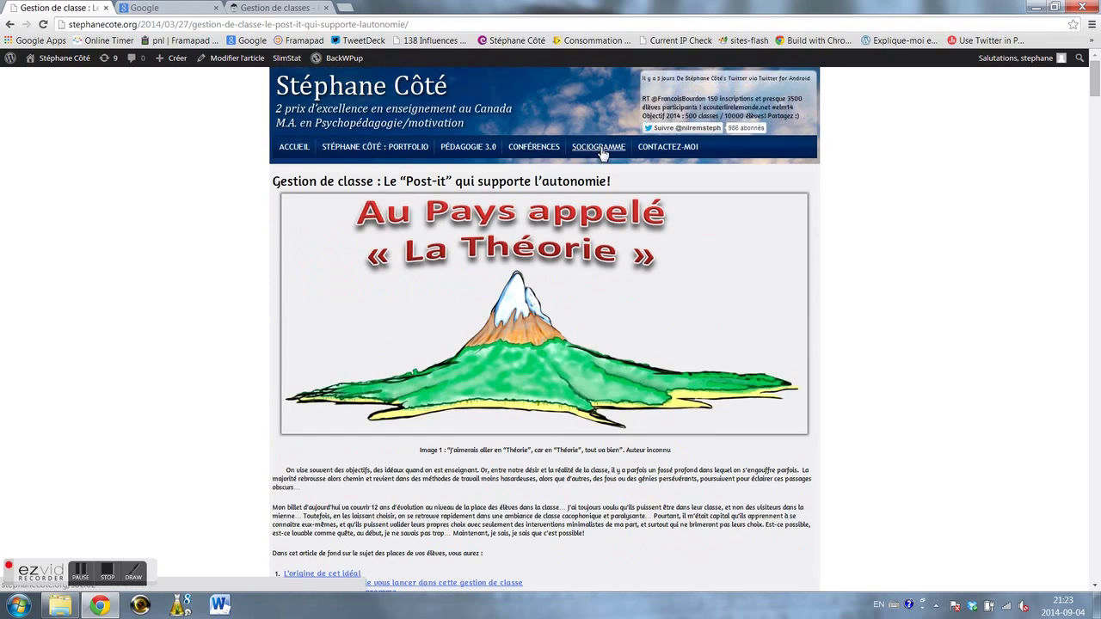
- Go to SOCIOGRAMME and log in as the teacher with the username and password
{"action": "left_click", "coordinate": [608, 150]}
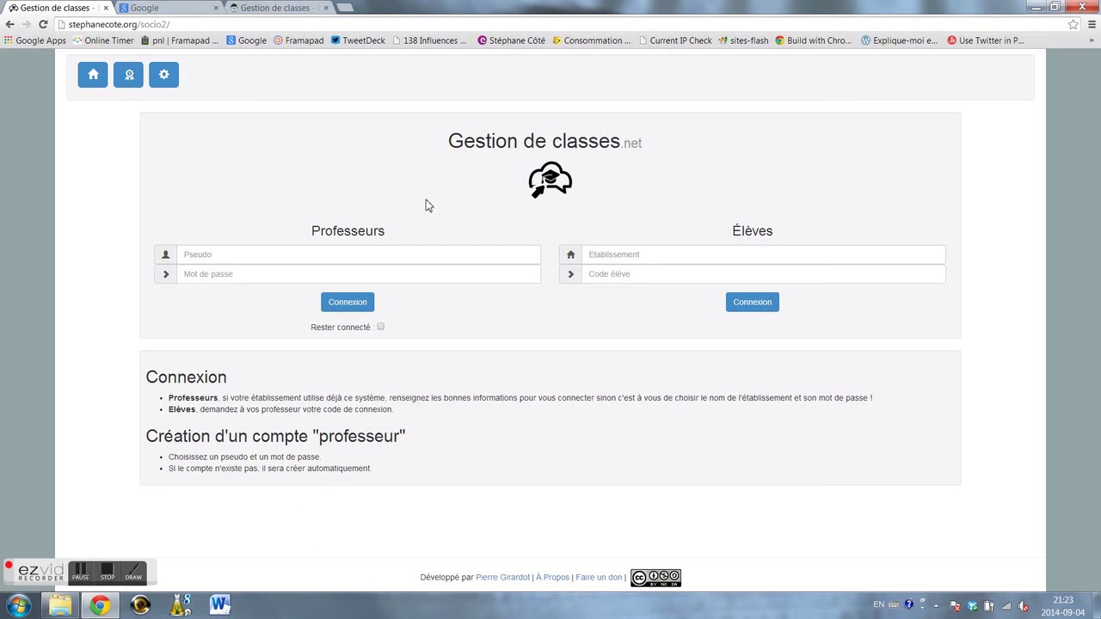
{"action": "left_click", "coordinate": [273, 255]}
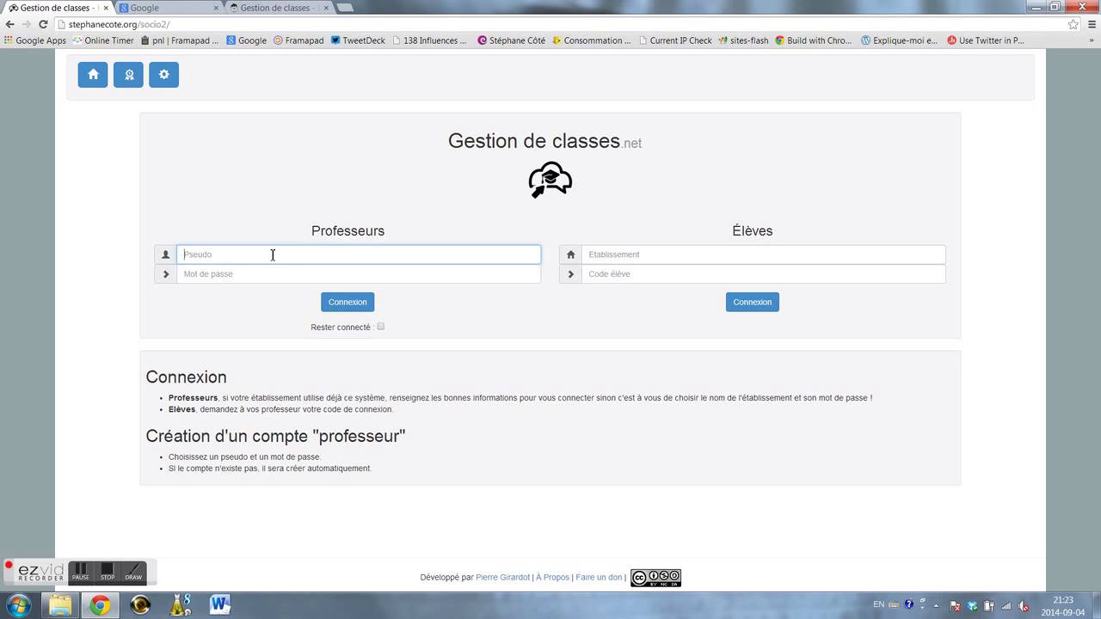
{"action": "type", "text": "Stéphane2774••••"}
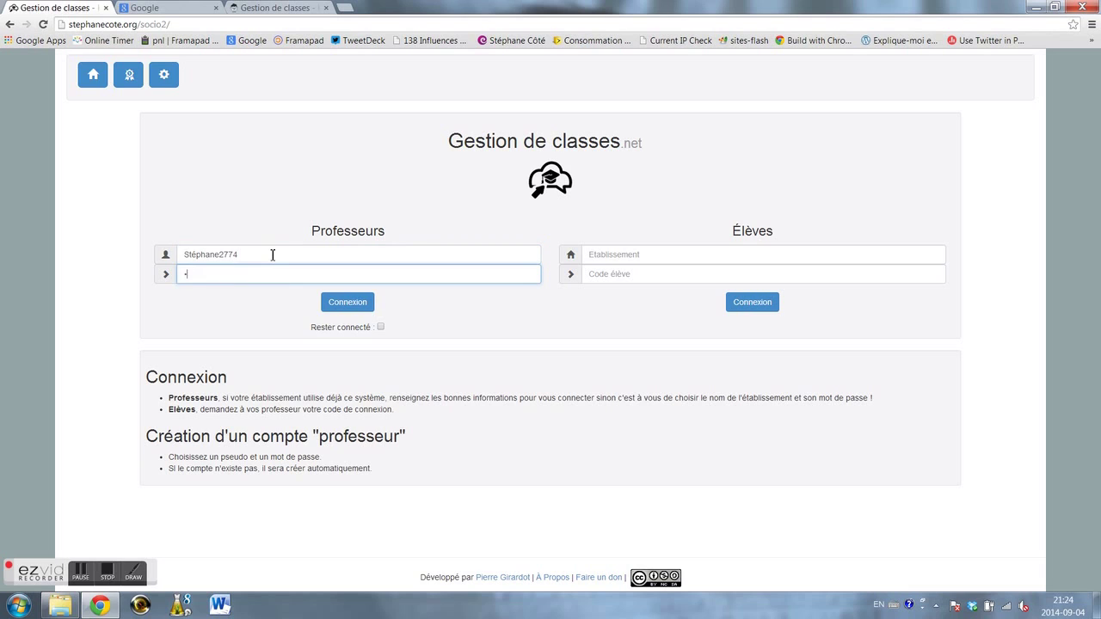
{"action": "type", "text": "••••••••"}
{"action": "left_click", "coordinate": [332, 306]}
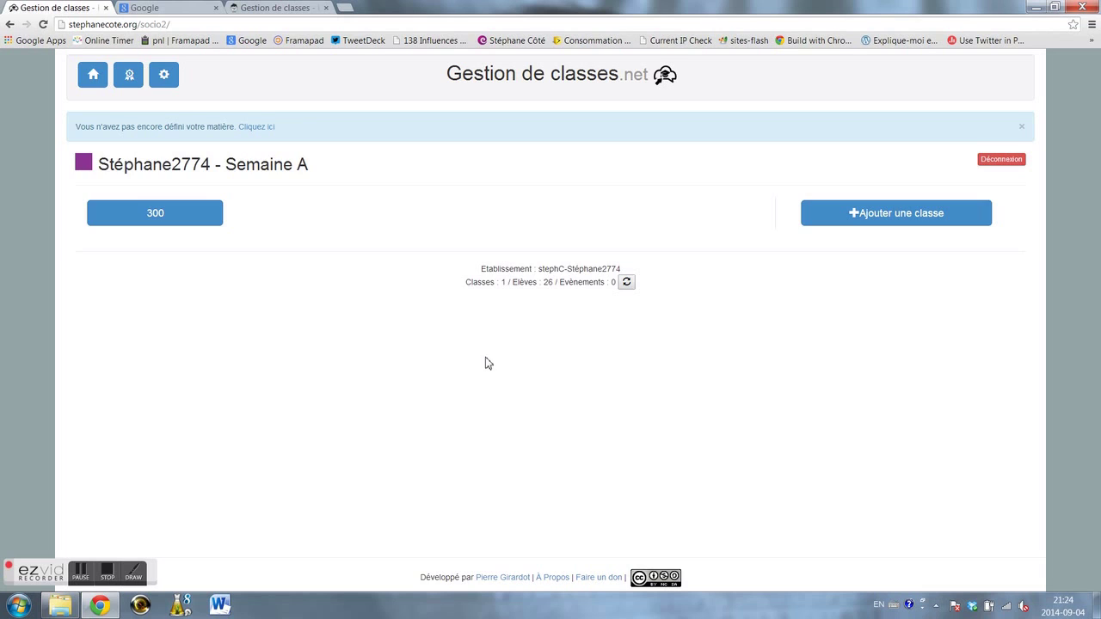
- Add a new class named 301 and save it
{"action": "left_click", "coordinate": [895, 221]}
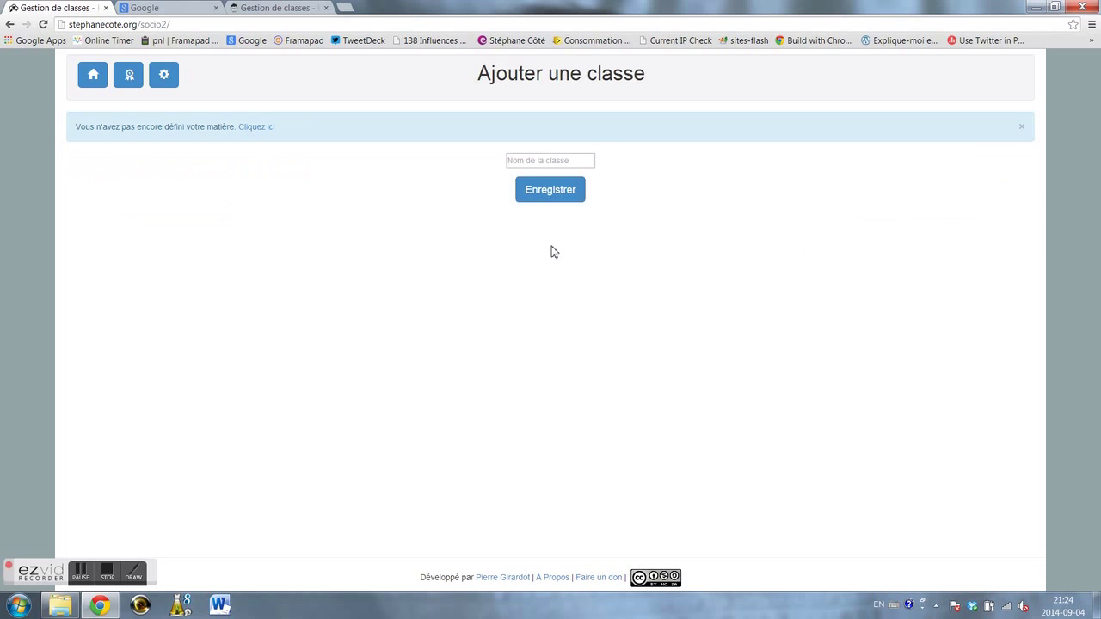
{"action": "left_click", "coordinate": [552, 163]}
{"action": "type", "text": "301"}
{"action": "left_click", "coordinate": [542, 191]}
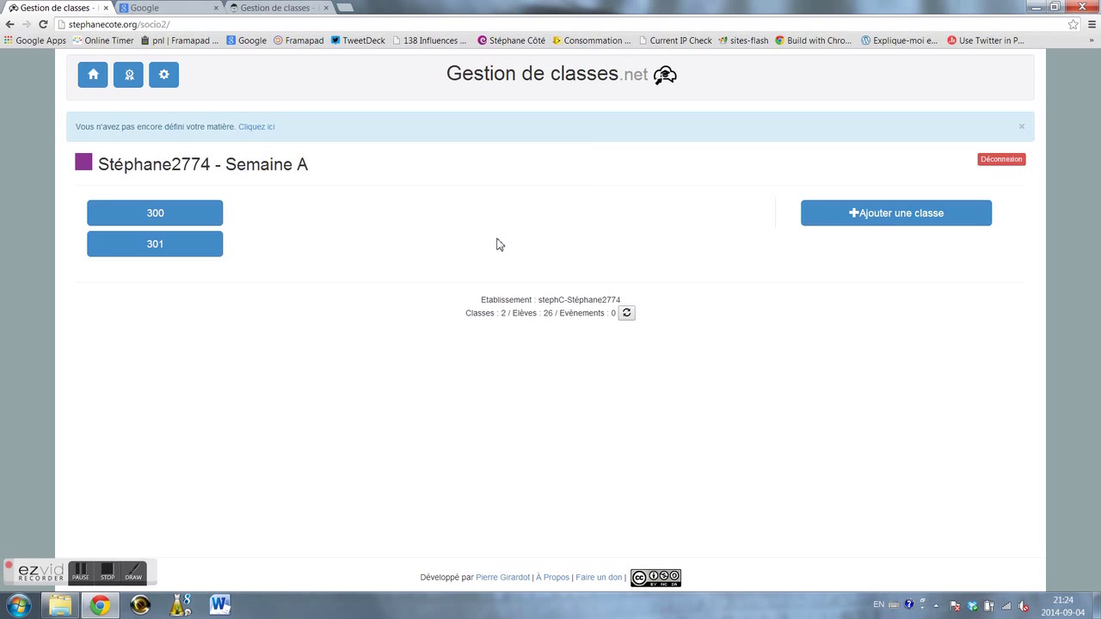
- In class 301, enter two student first names in the name fields and save them
{"action": "left_click", "coordinate": [189, 251]}
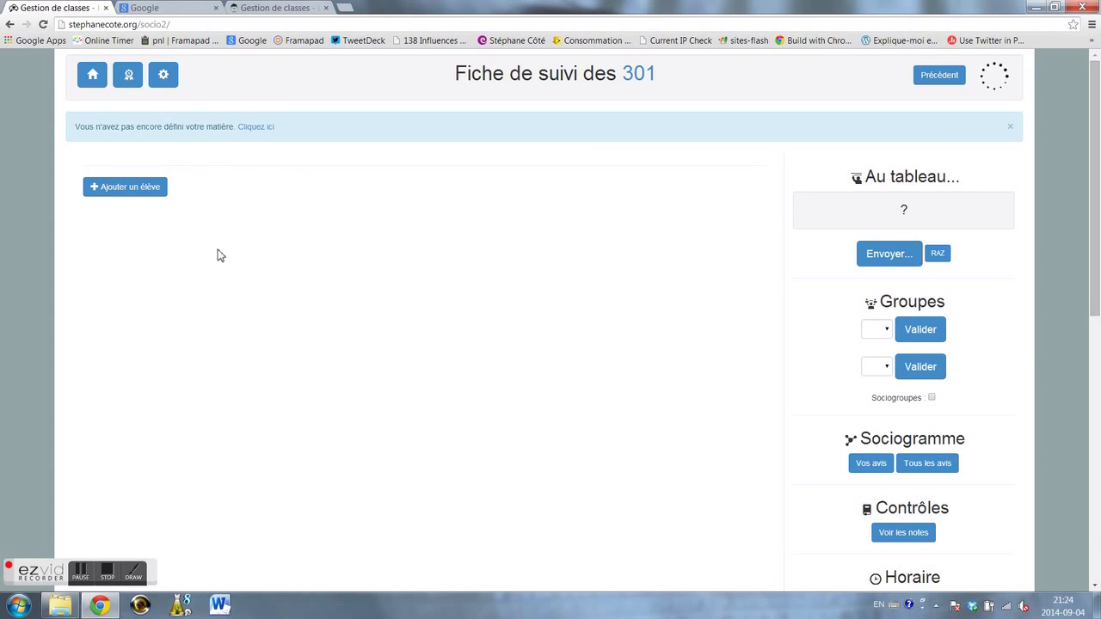
{"action": "left_click", "coordinate": [155, 195]}
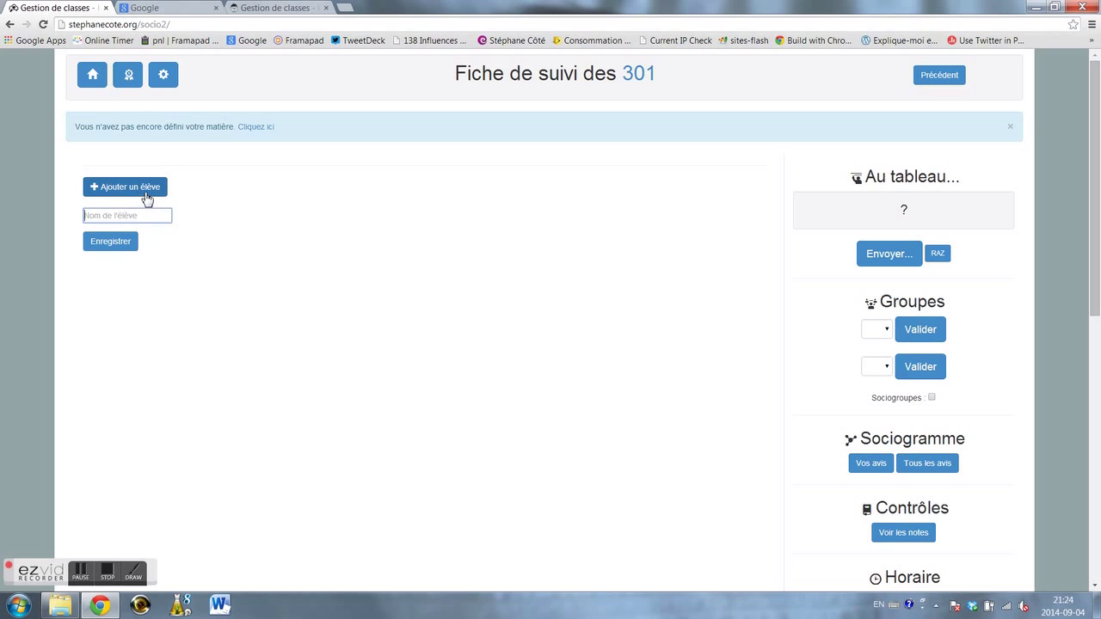
{"action": "left_click", "coordinate": [146, 197]}
{"action": "left_click", "coordinate": [147, 198]}
{"action": "left_click", "coordinate": [146, 198]}
{"action": "left_click", "coordinate": [146, 198]}
{"action": "left_click", "coordinate": [146, 198]}
{"action": "left_click", "coordinate": [146, 198]}
{"action": "left_click", "coordinate": [144, 213]}
{"action": "type", "text": "Stéphane"}
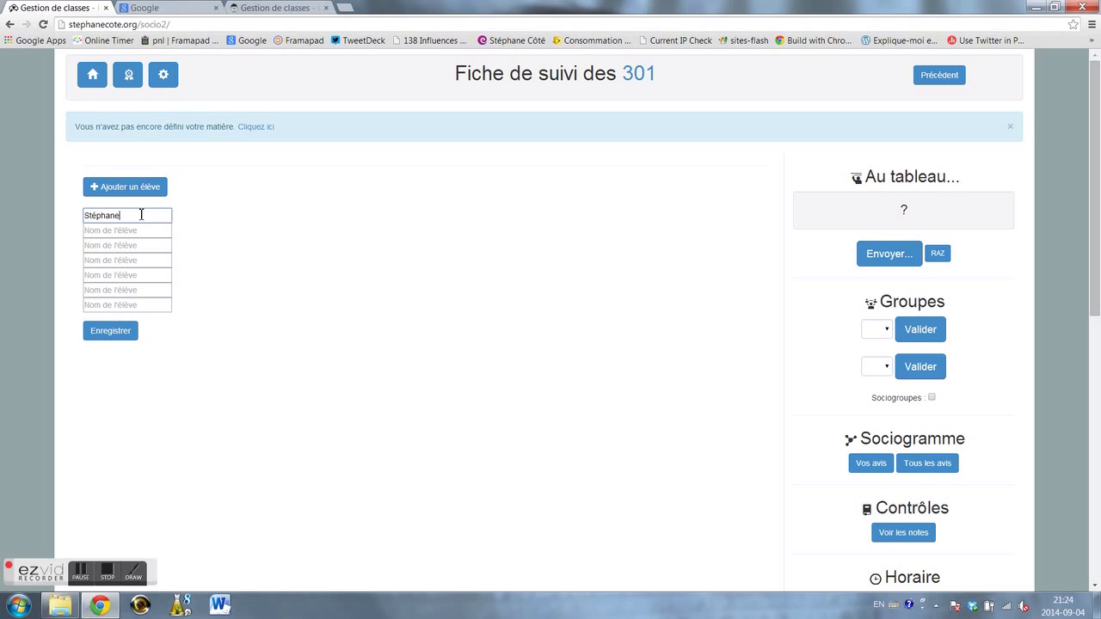
{"action": "key", "text": "Tab"}
{"action": "type", "text": "Julie"}
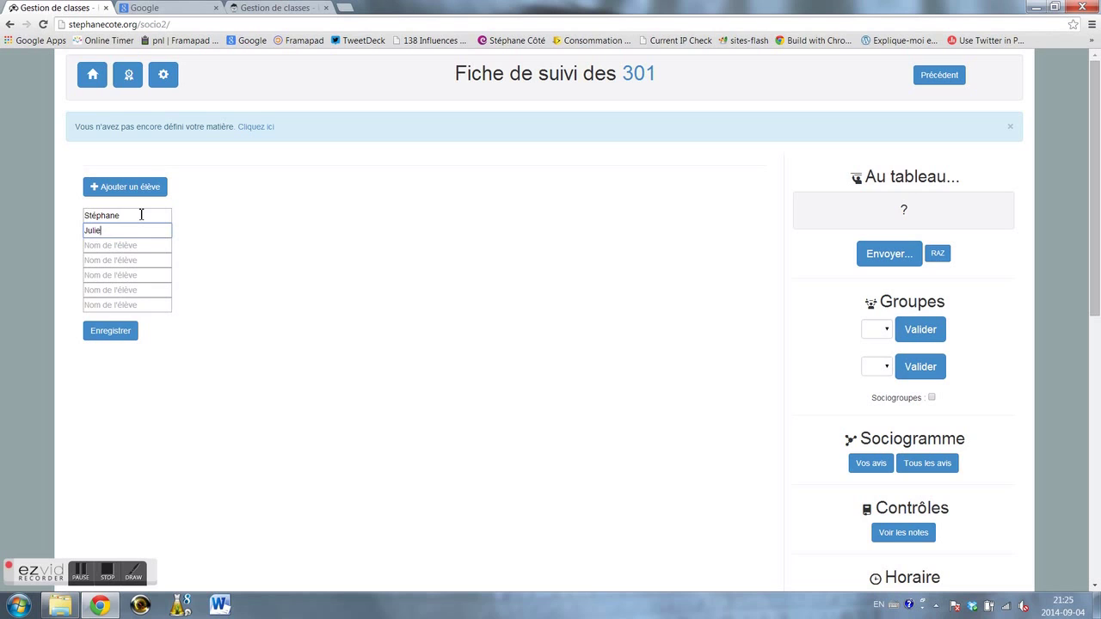
{"action": "left_click", "coordinate": [138, 340]}
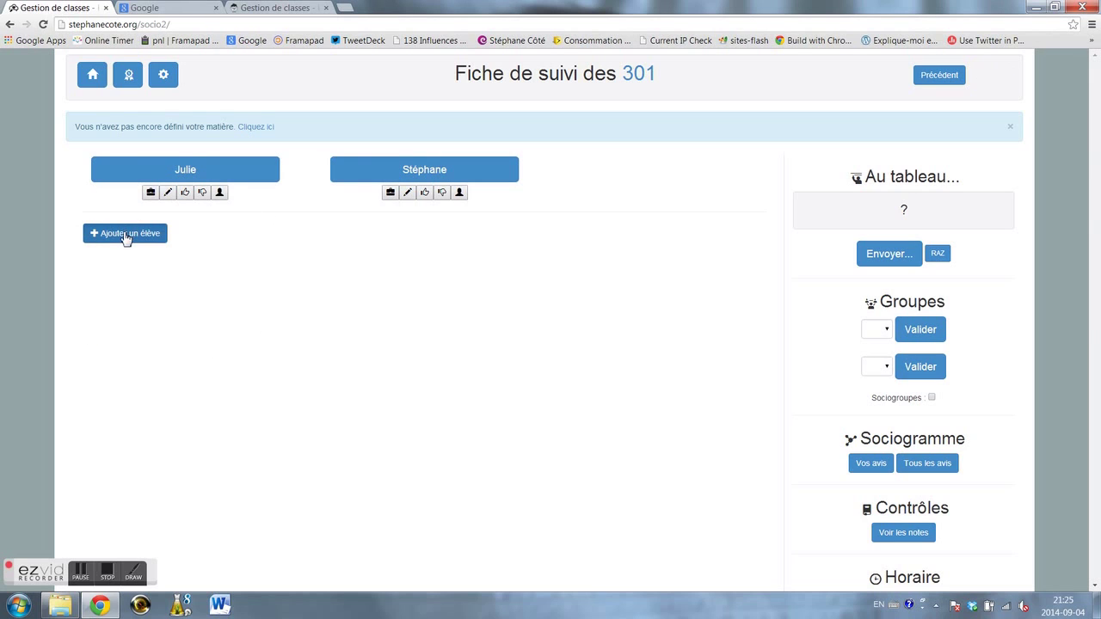
{"action": "left_click", "coordinate": [128, 236]}
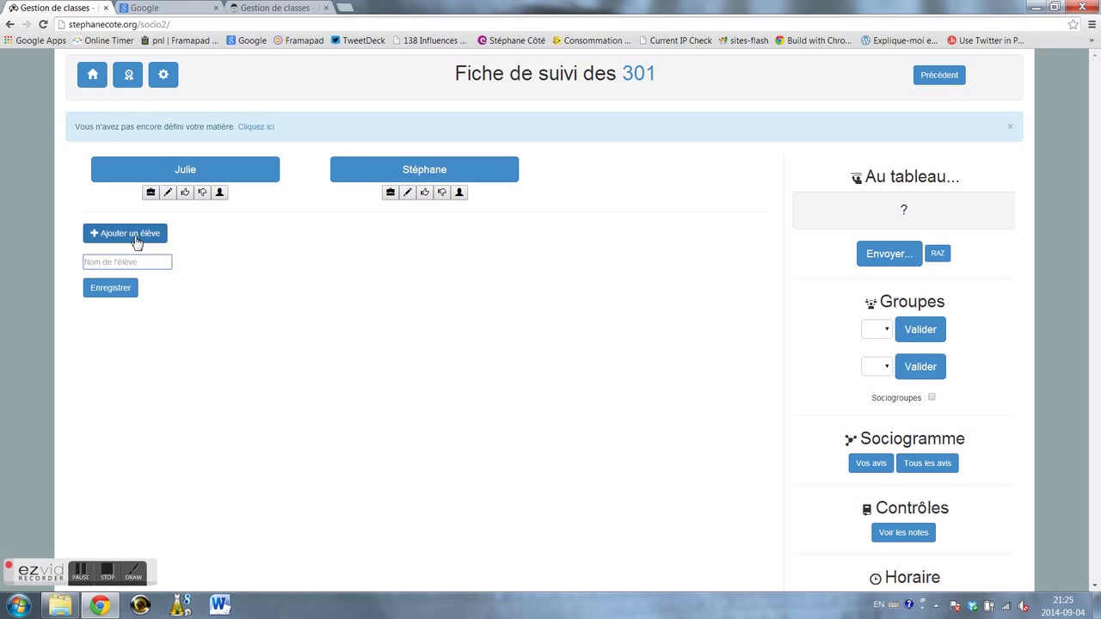
- Delete one of class 301's two students from their record, confirming the deletion
{"action": "left_click", "coordinate": [429, 177]}
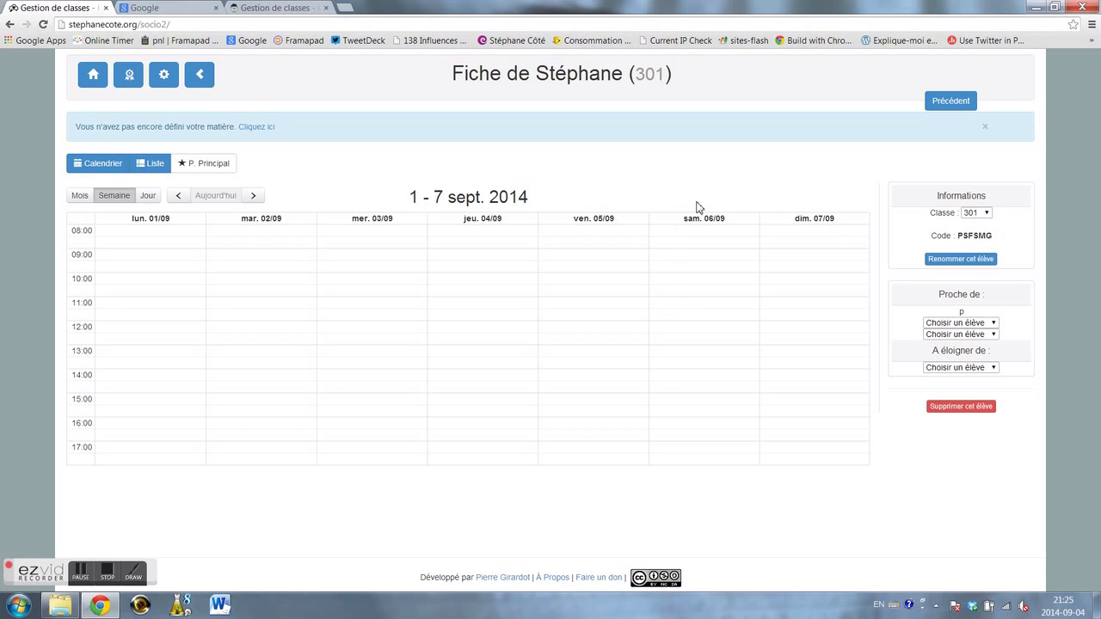
{"action": "left_click", "coordinate": [956, 411]}
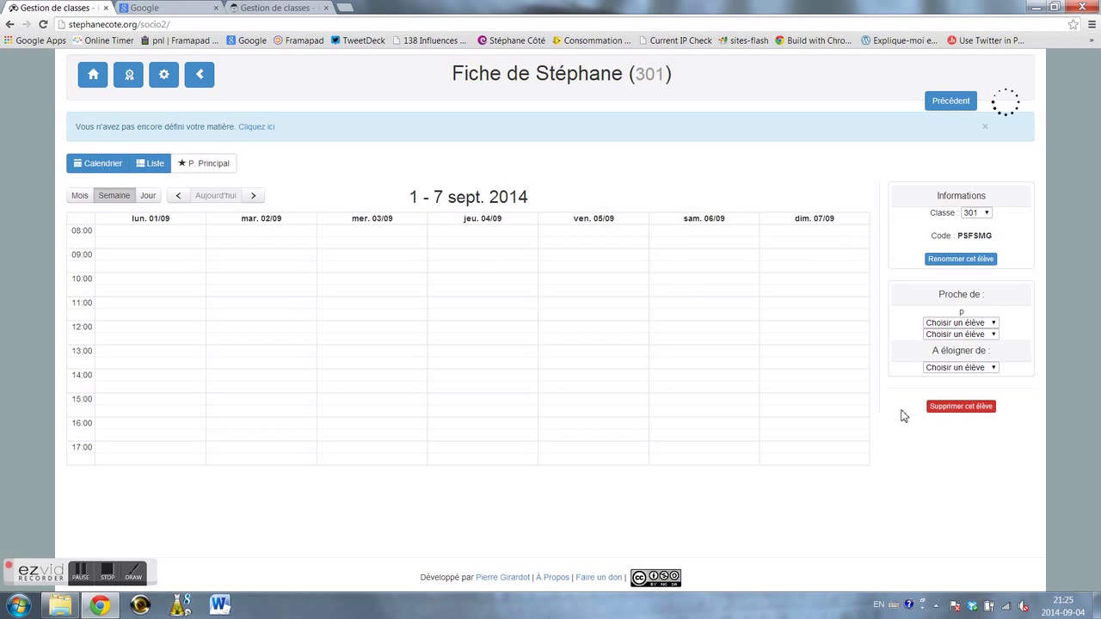
{"action": "left_click", "coordinate": [522, 172]}
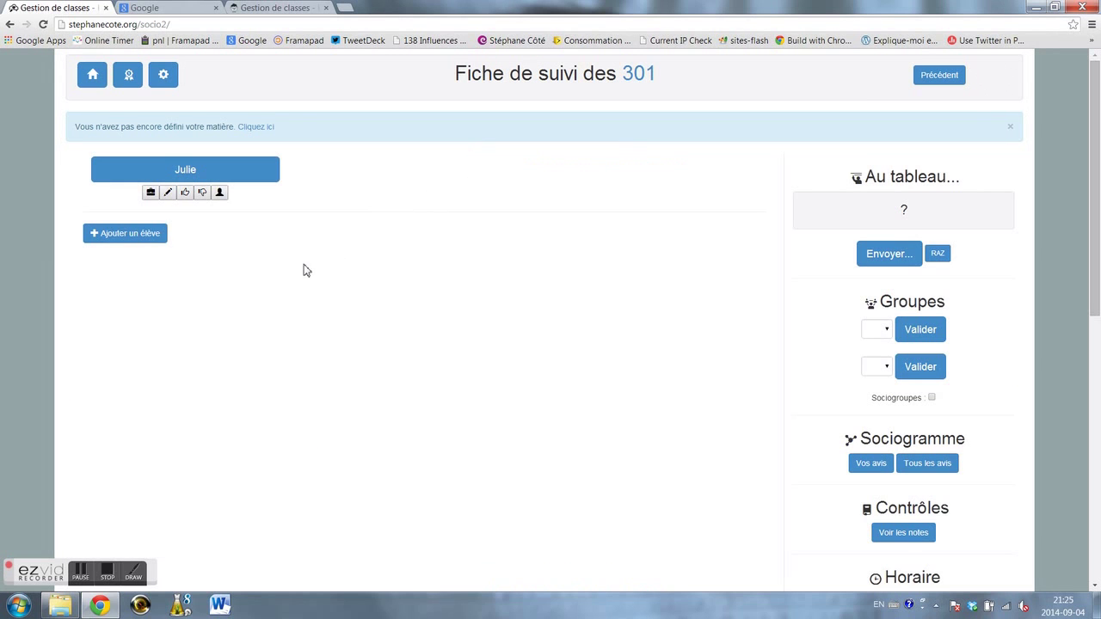
- Switch to the class 300 tab and open the first-listed student's record
{"action": "left_click", "coordinate": [276, 8]}
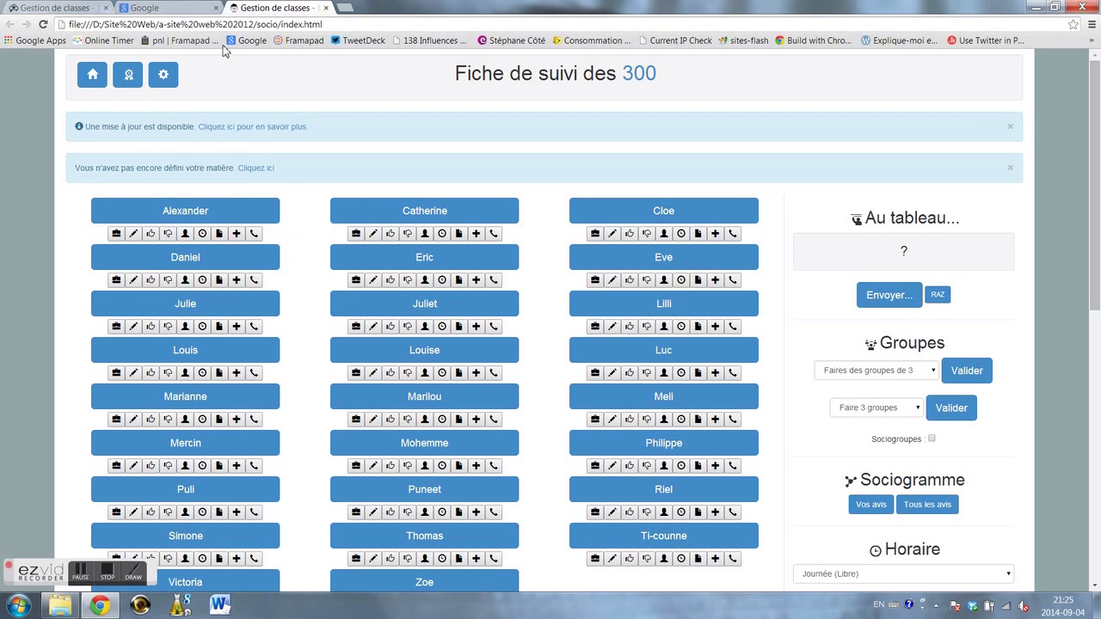
{"action": "left_click", "coordinate": [193, 216]}
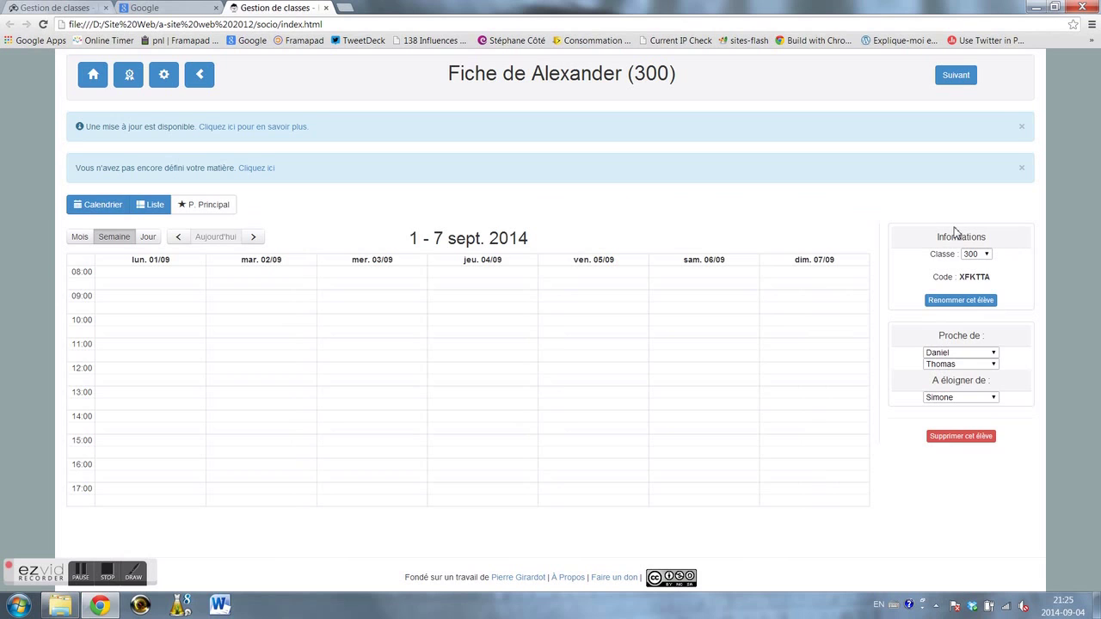
- Keep the student's two 'Proche de' choices and 'A éloigner de' choice, then go to the next student
{"action": "left_click", "coordinate": [994, 355]}
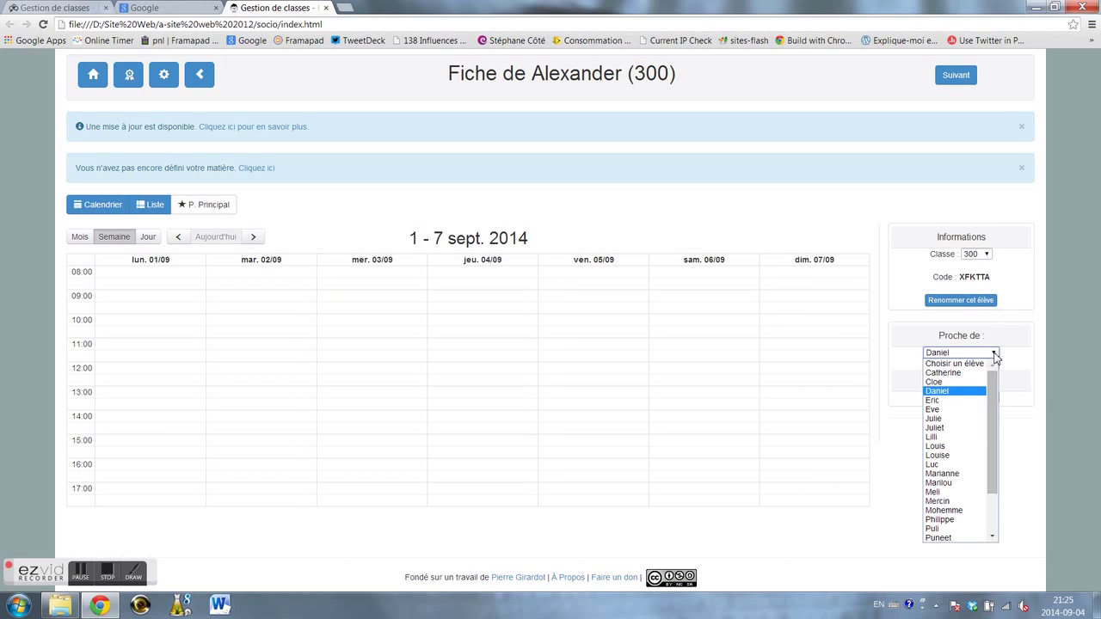
{"action": "left_click", "coordinate": [962, 391]}
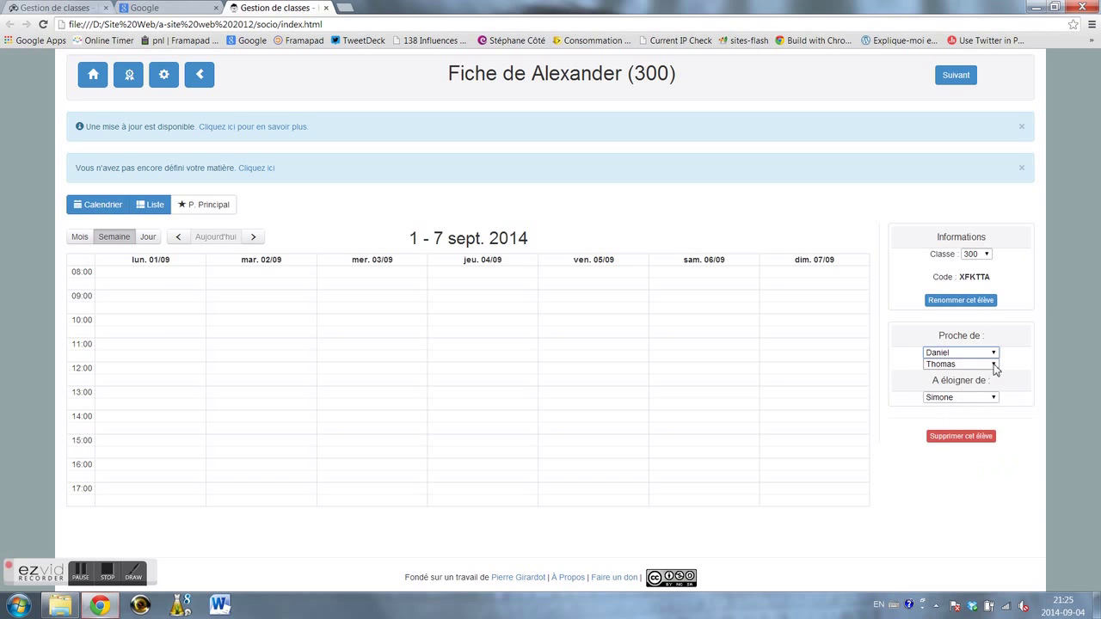
{"action": "left_click", "coordinate": [993, 365]}
{"action": "left_click", "coordinate": [967, 550]}
{"action": "left_click", "coordinate": [994, 398]}
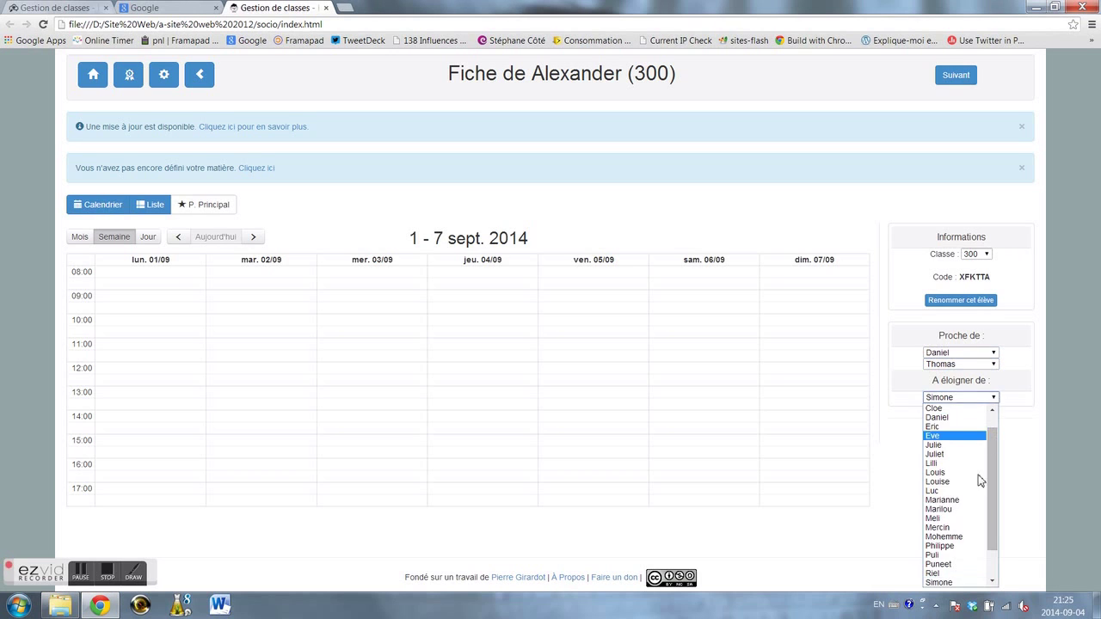
{"action": "left_click", "coordinate": [944, 583]}
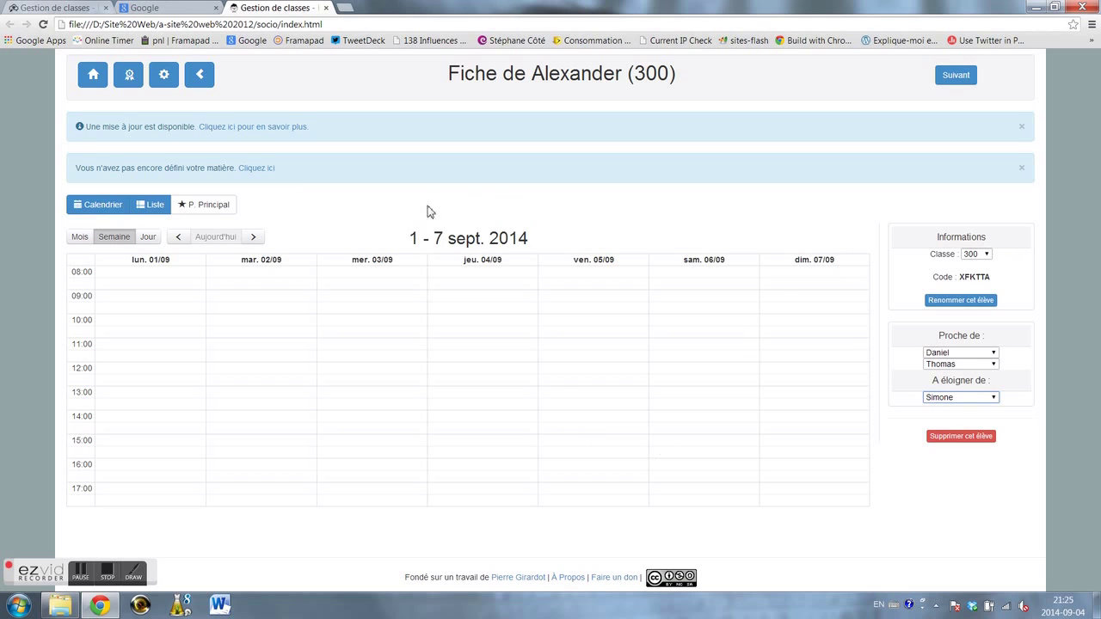
{"action": "left_click", "coordinate": [947, 76]}
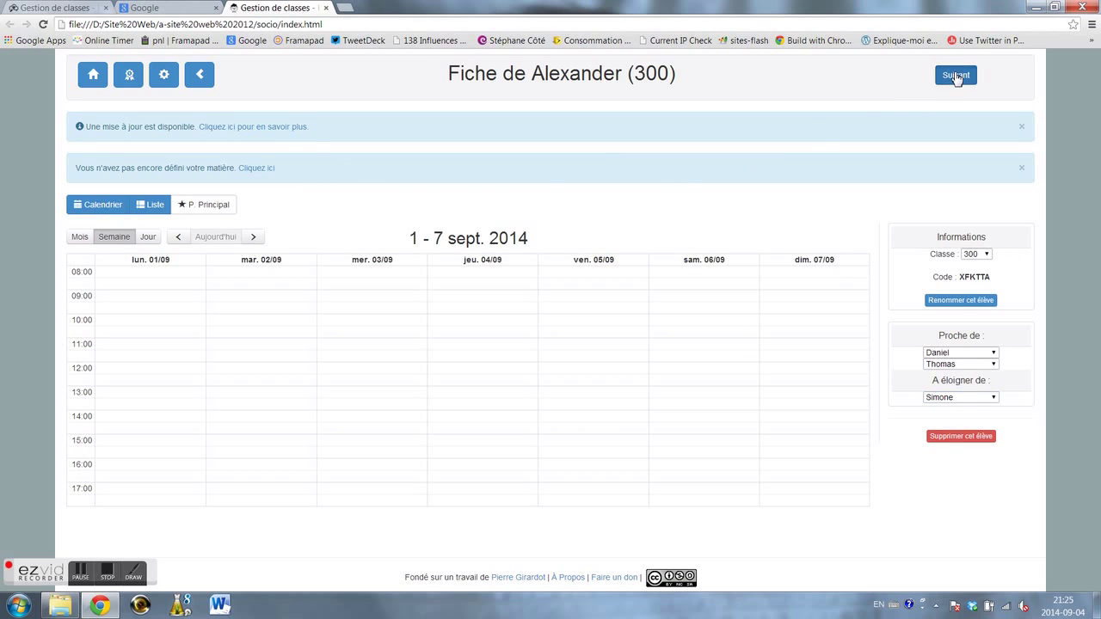
- Check the third middle-column student's 'Proche de' choice unchanged, then return to the class 300 overview
{"action": "left_click", "coordinate": [200, 77]}
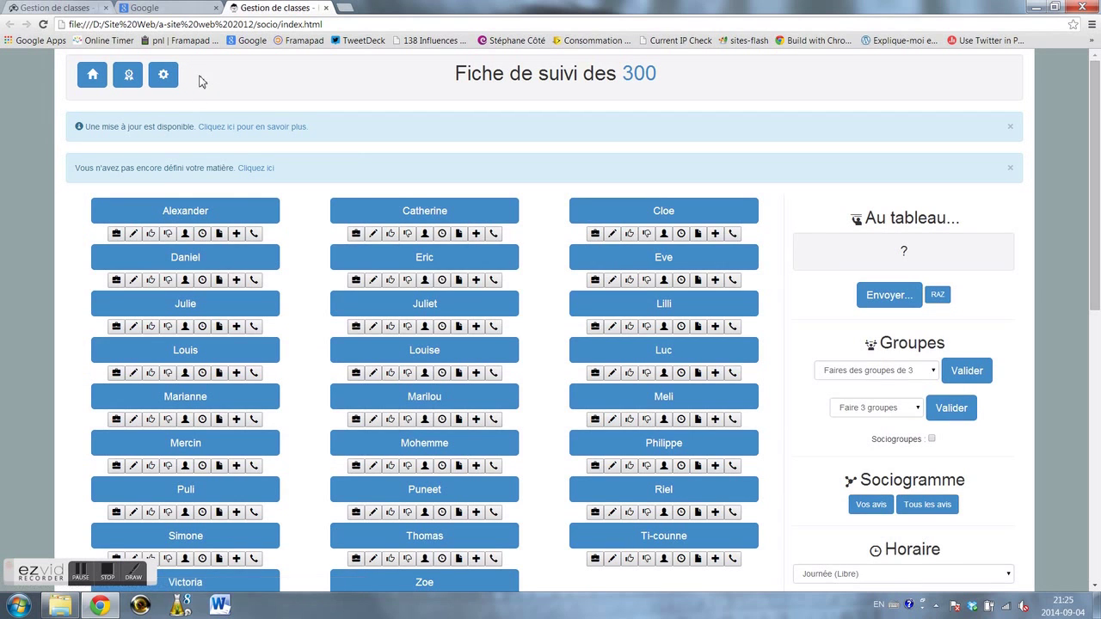
{"action": "left_click", "coordinate": [446, 307]}
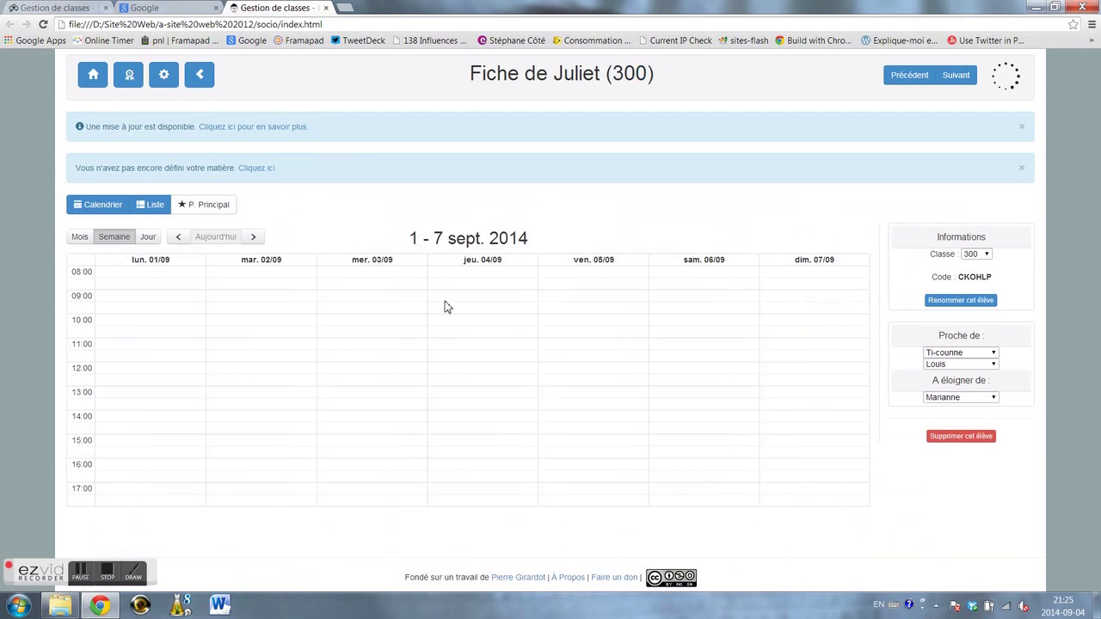
{"action": "left_click", "coordinate": [986, 356]}
{"action": "left_click", "coordinate": [987, 357]}
{"action": "left_click", "coordinate": [201, 77]}
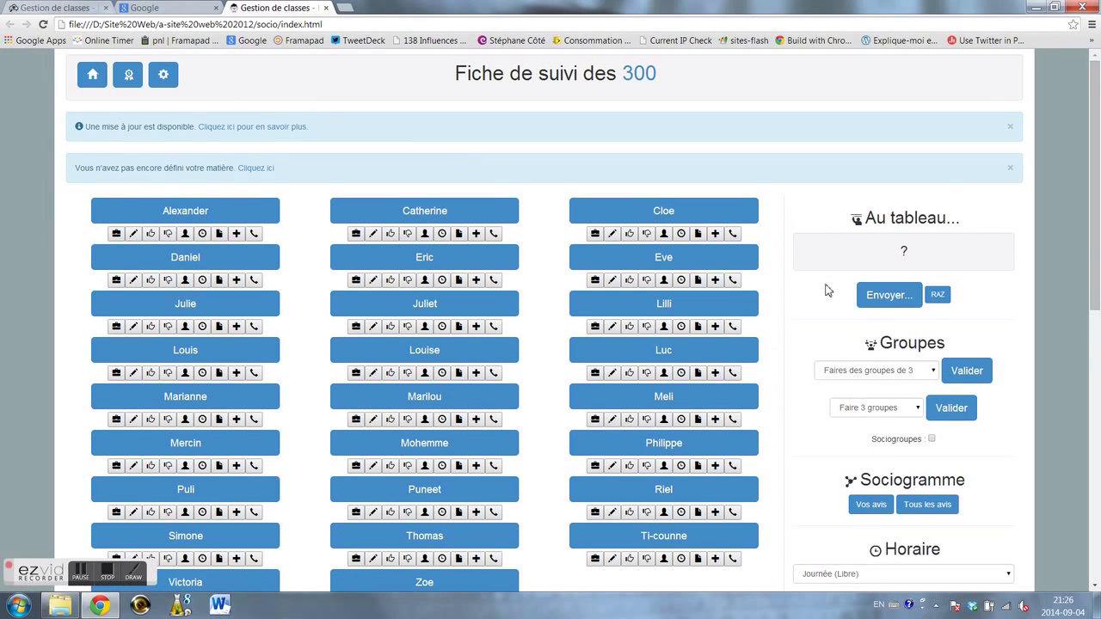
{"action": "scroll", "coordinate": [826, 290], "scroll_direction": "down", "scroll_amount": 3}
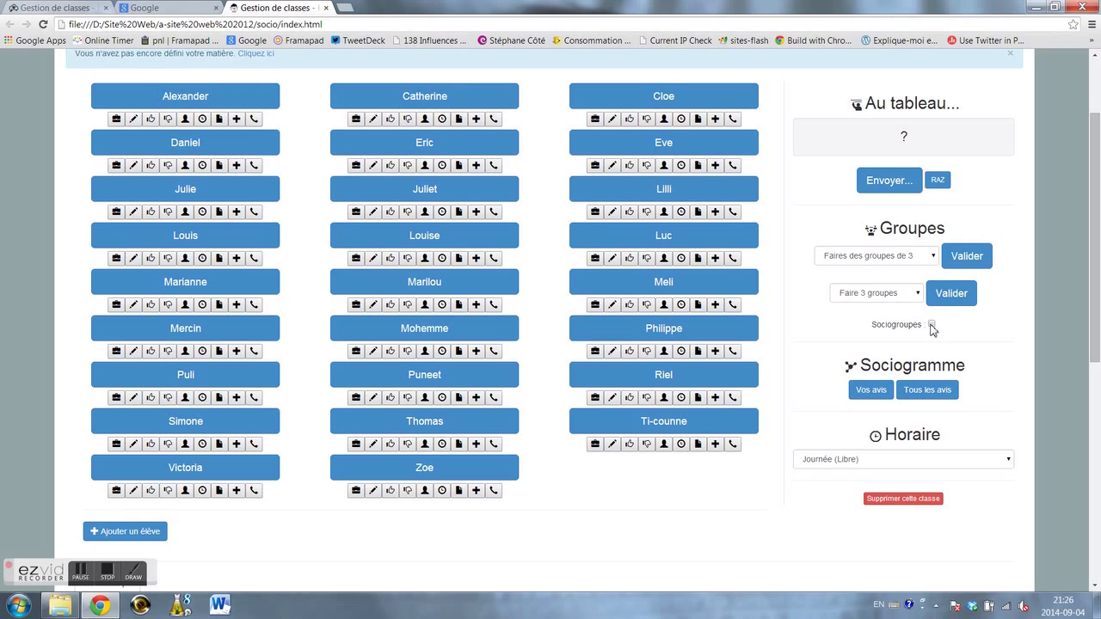
- Show the 'Tous les avis' sociogram, moving the upper-left node to the outer ring's top right and nudging two others
{"action": "left_click", "coordinate": [921, 393]}
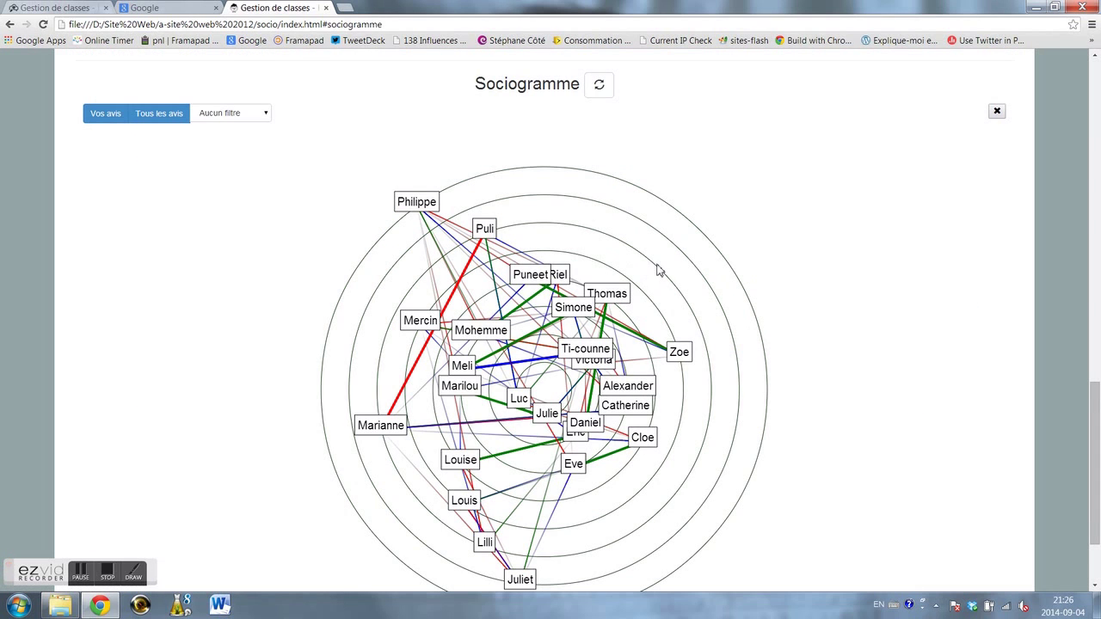
{"action": "scroll", "coordinate": [657, 272], "scroll_direction": "down", "scroll_amount": 1}
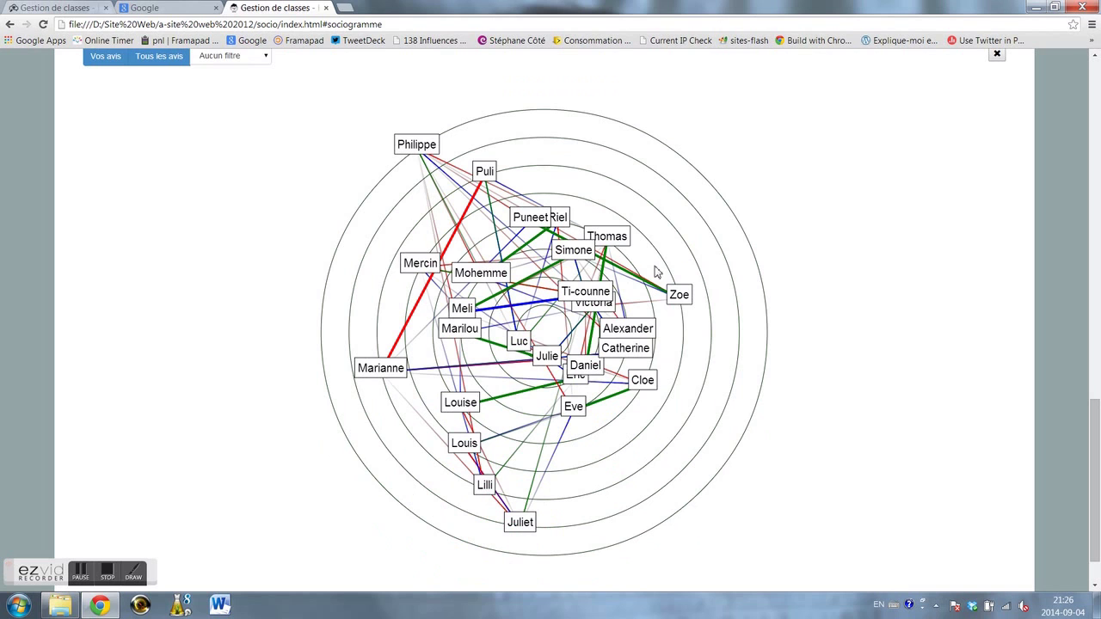
{"action": "left_click_drag", "start_coordinate": [415, 146], "coordinate": [687, 157]}
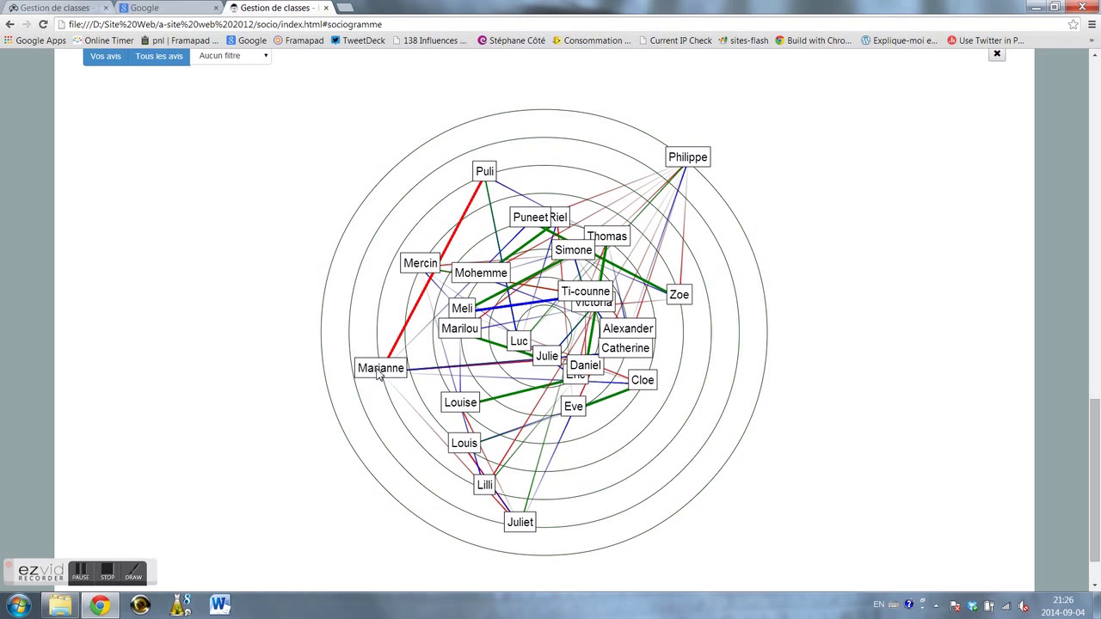
{"action": "mouse_move", "coordinate": [518, 529]}
{"action": "left_mouse_down"}
{"action": "mouse_move", "coordinate": [502, 528]}
{"action": "mouse_move", "coordinate": [534, 528]}
{"action": "left_mouse_up"}
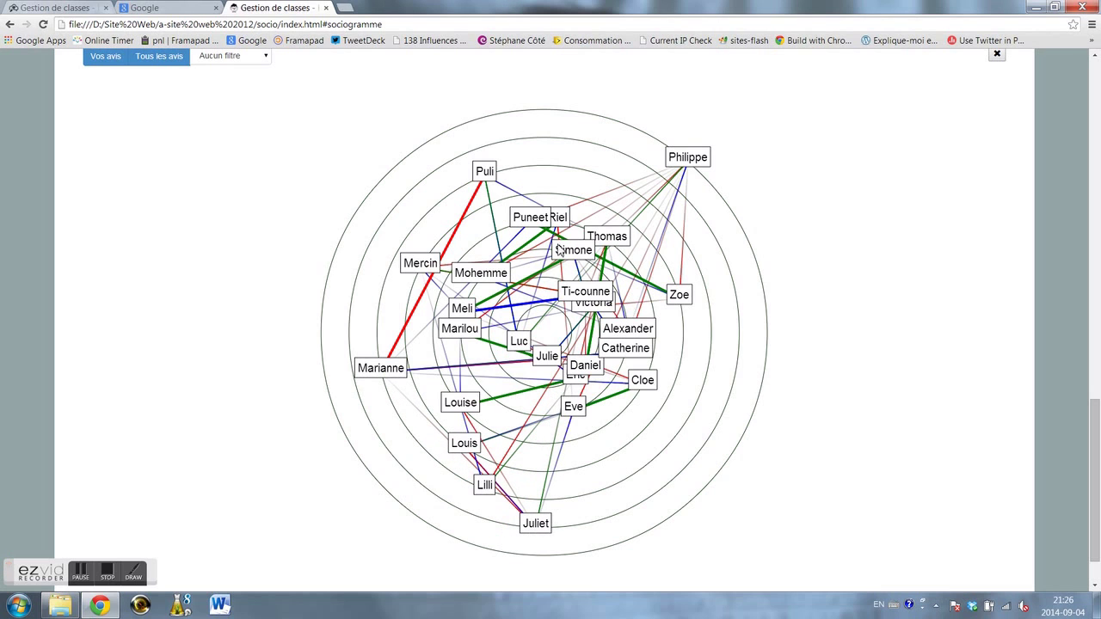
{"action": "left_click_drag", "start_coordinate": [518, 354], "coordinate": [543, 357]}
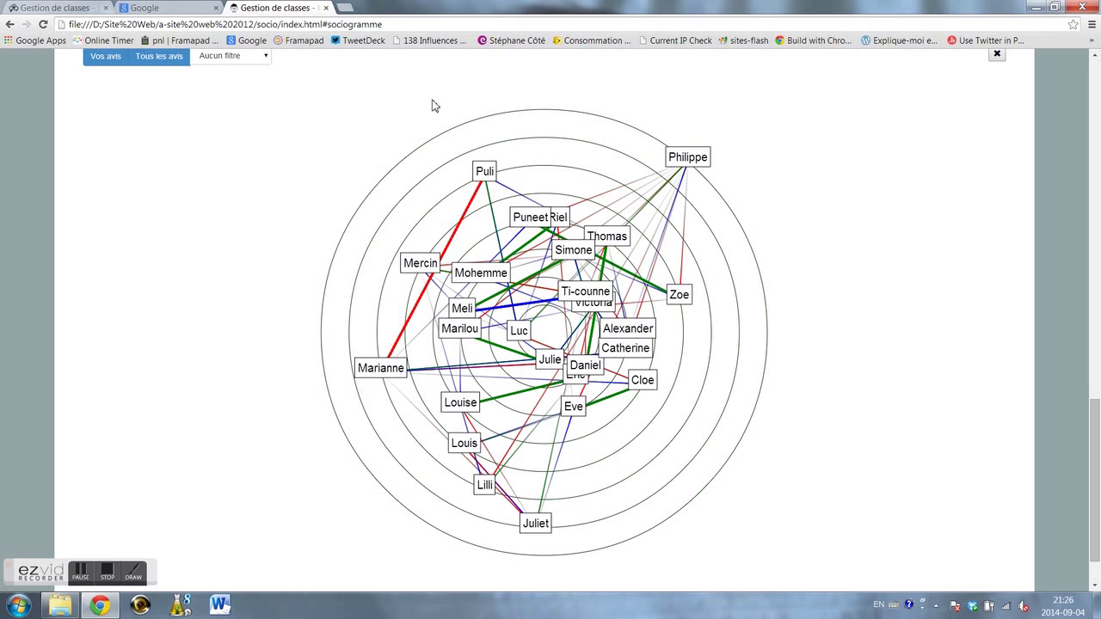
- Filter the sociogram to 'Verts' links and move a node out beside its green partner on the right
{"action": "left_click", "coordinate": [268, 61]}
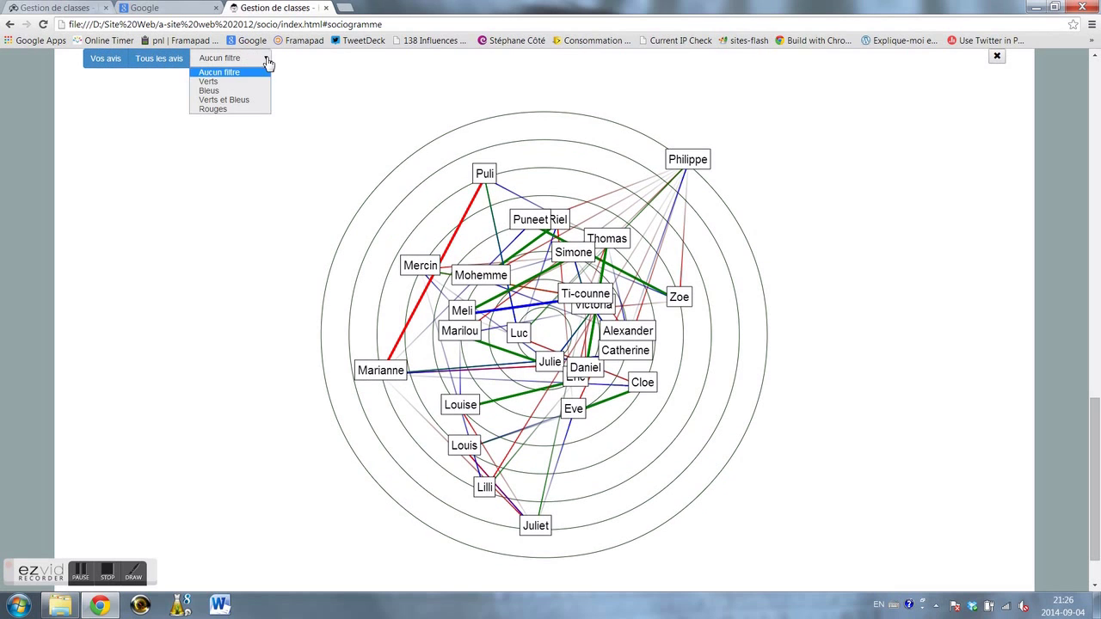
{"action": "left_click", "coordinate": [247, 81]}
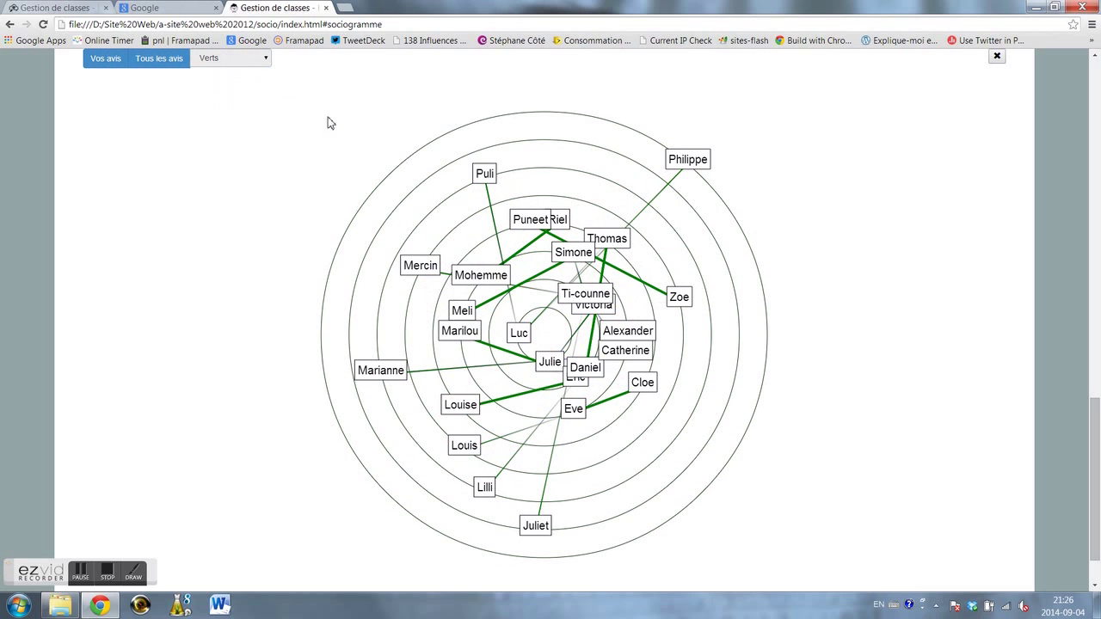
{"action": "left_click_drag", "start_coordinate": [539, 224], "coordinate": [693, 226]}
{"action": "left_click_drag", "start_coordinate": [680, 301], "coordinate": [685, 302]}
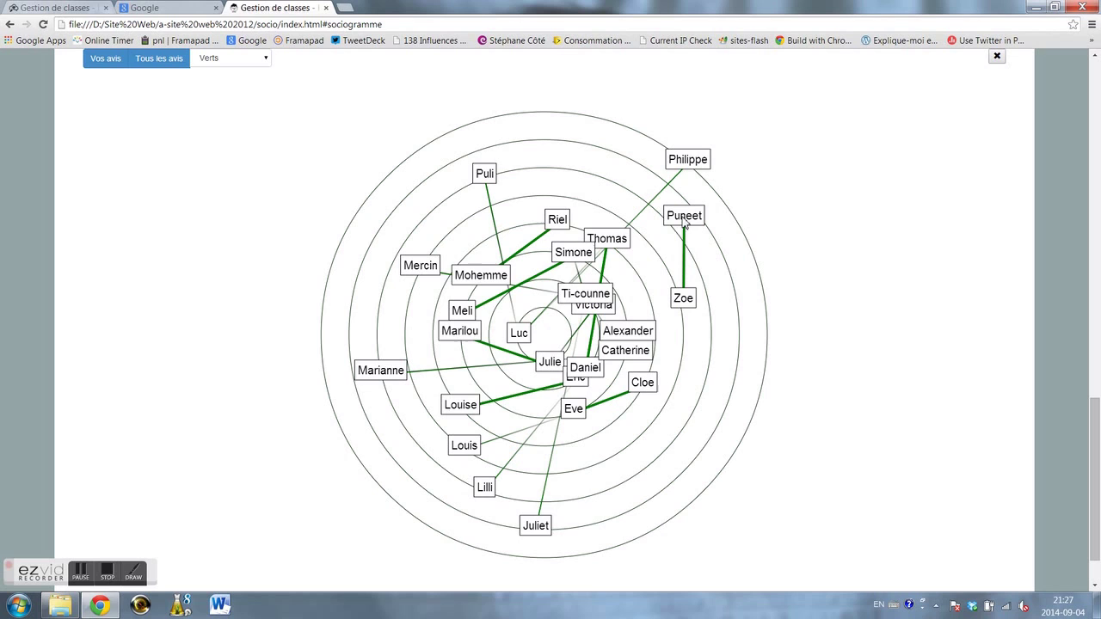
- Spread the crowded central nodes outward to the right, left and upper rings, separating linked pairs
{"action": "left_click_drag", "start_coordinate": [626, 243], "coordinate": [712, 423]}
{"action": "left_click_drag", "start_coordinate": [571, 382], "coordinate": [445, 370]}
{"action": "left_click_drag", "start_coordinate": [553, 366], "coordinate": [399, 331]}
{"action": "left_click_drag", "start_coordinate": [472, 306], "coordinate": [487, 212]}
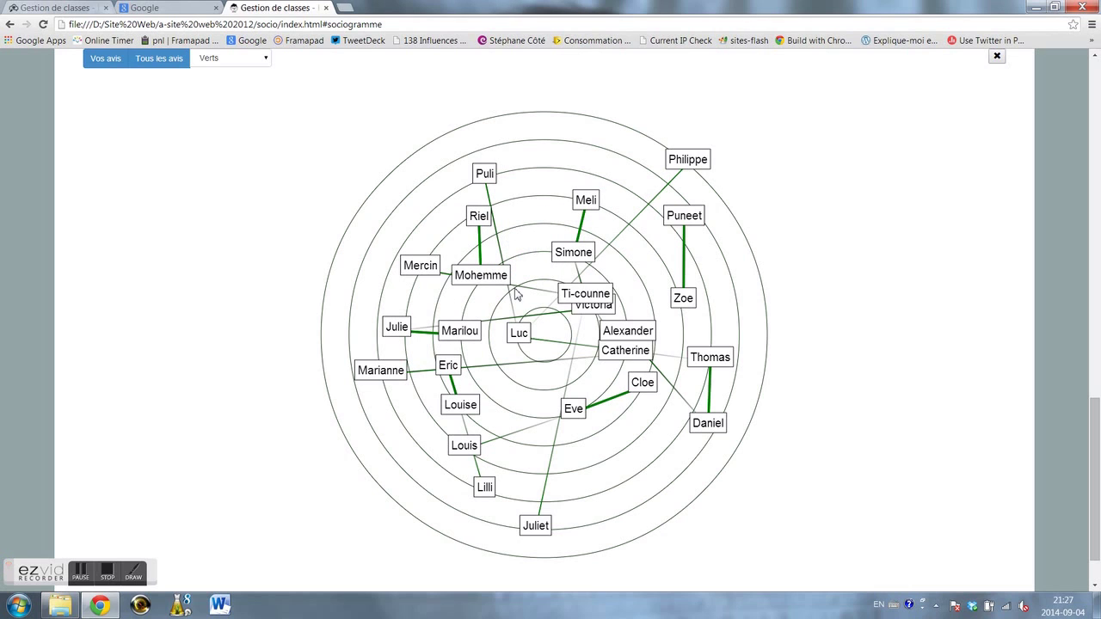
{"action": "left_click_drag", "start_coordinate": [637, 392], "coordinate": [583, 465]}
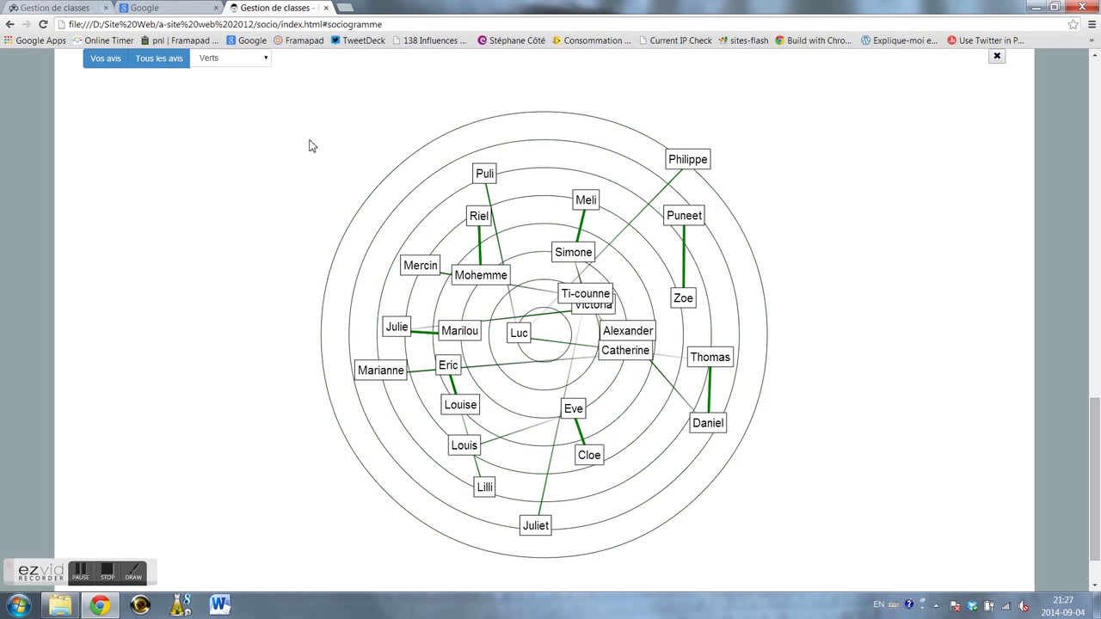
- Keep the green-links filter and nudge the top node slightly up and right
{"action": "left_click", "coordinate": [258, 59]}
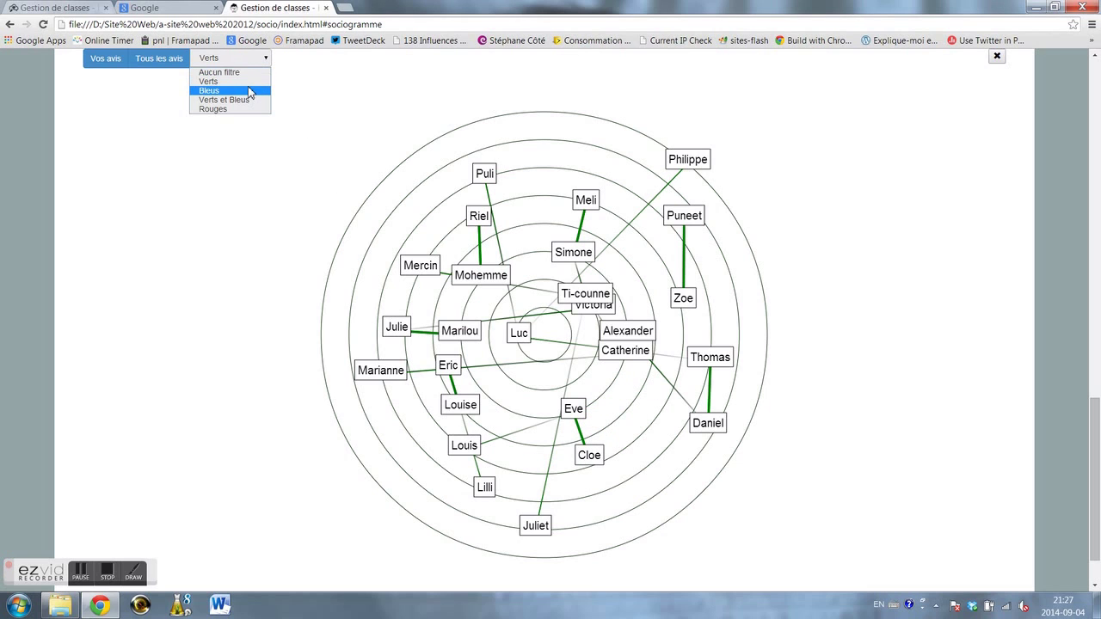
{"action": "left_click", "coordinate": [251, 82]}
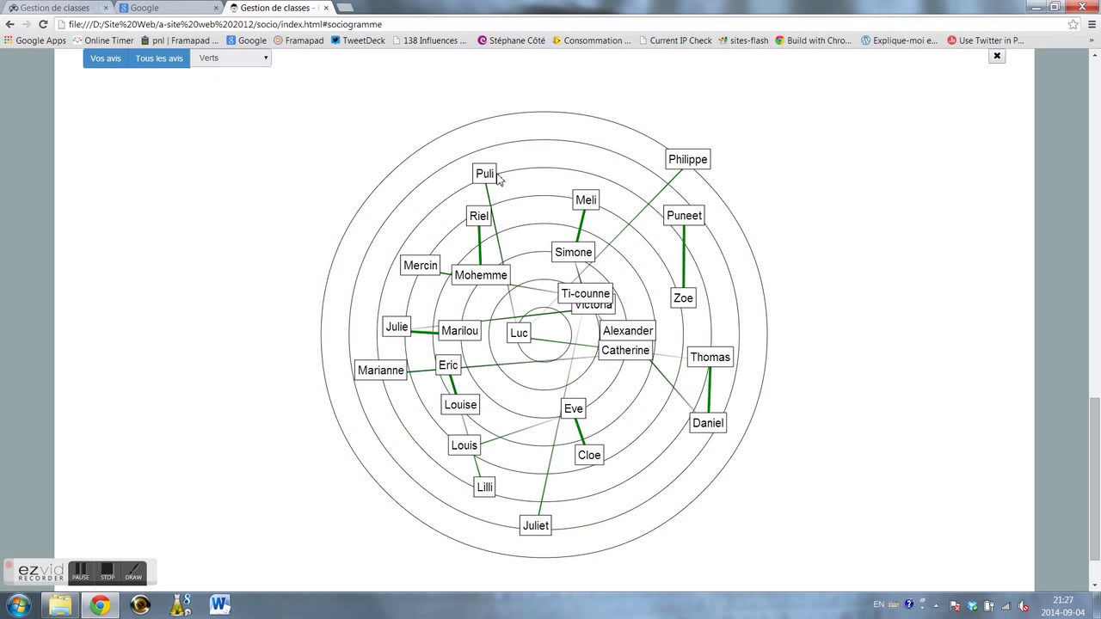
{"action": "left_click_drag", "start_coordinate": [492, 178], "coordinate": [523, 167]}
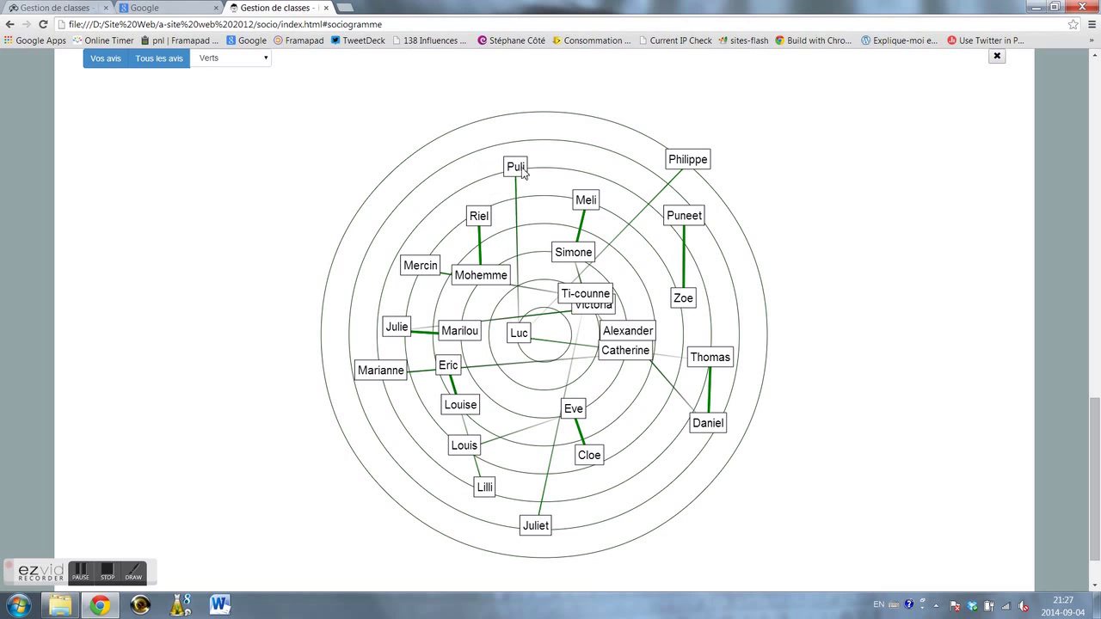
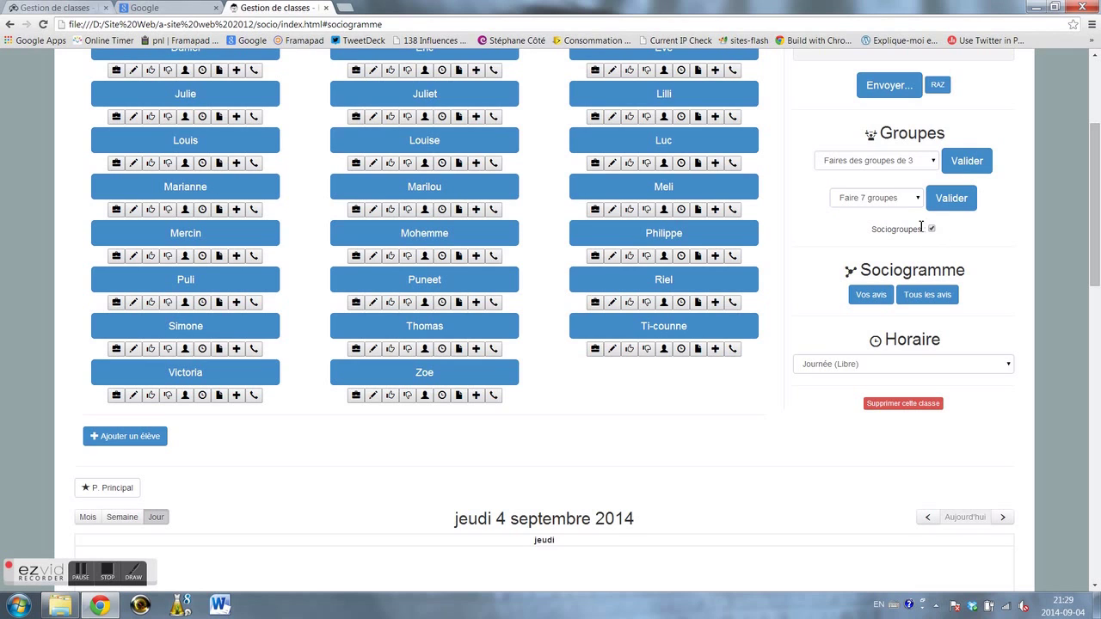
- Generate seven groups with 'Faire 7 groupes' and view them as a sociogram
{"action": "left_click", "coordinate": [951, 198]}
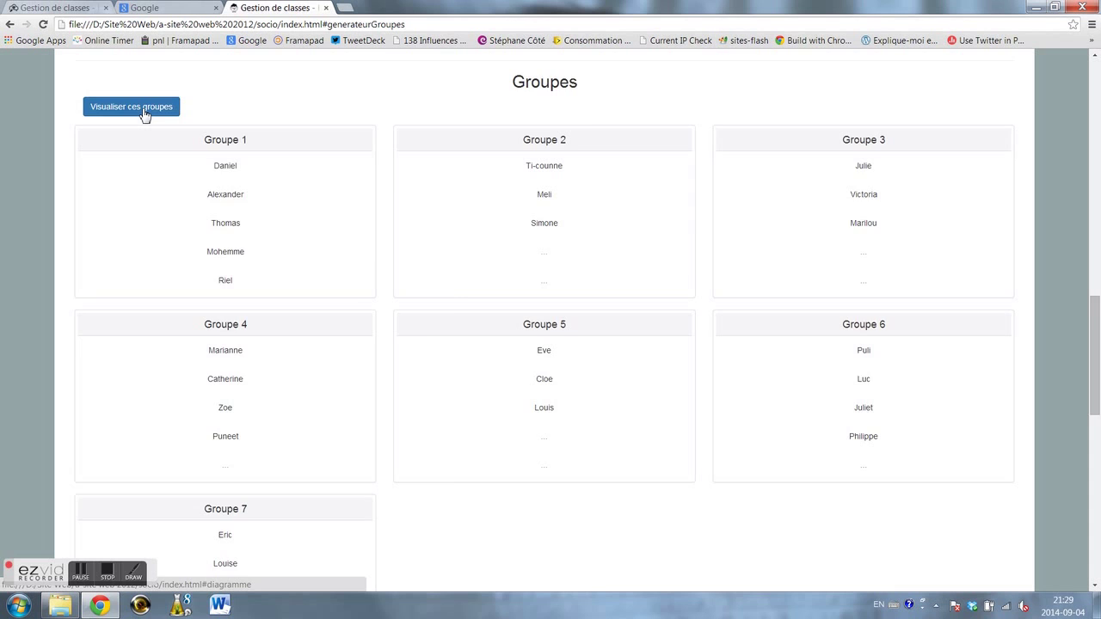
{"action": "left_click", "coordinate": [145, 114]}
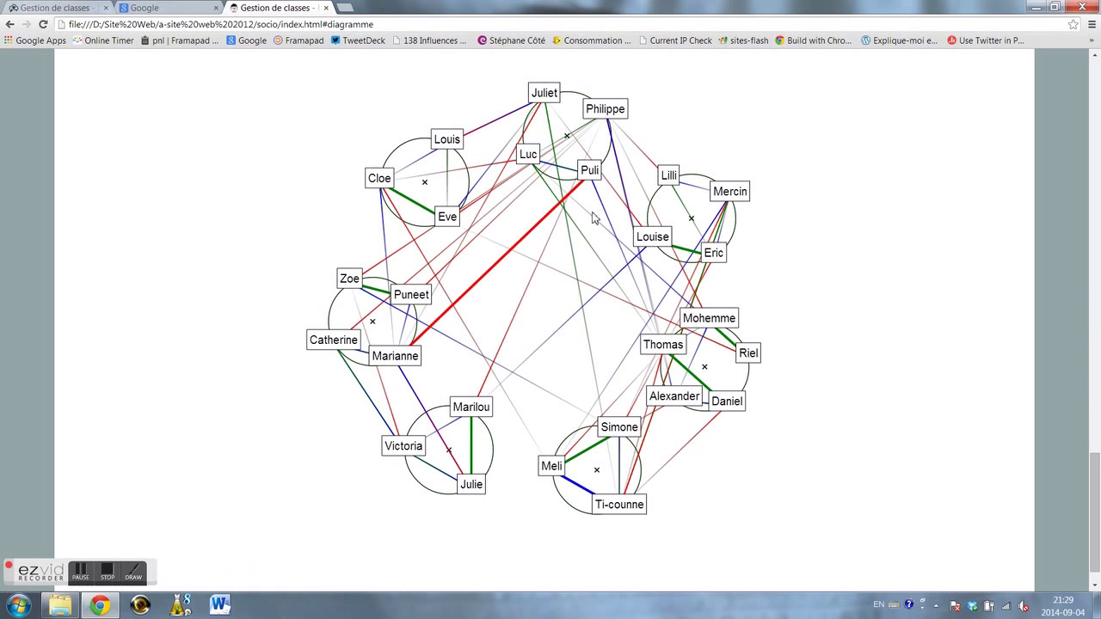
{"action": "scroll", "coordinate": [701, 313], "scroll_direction": "up", "scroll_amount": 1}
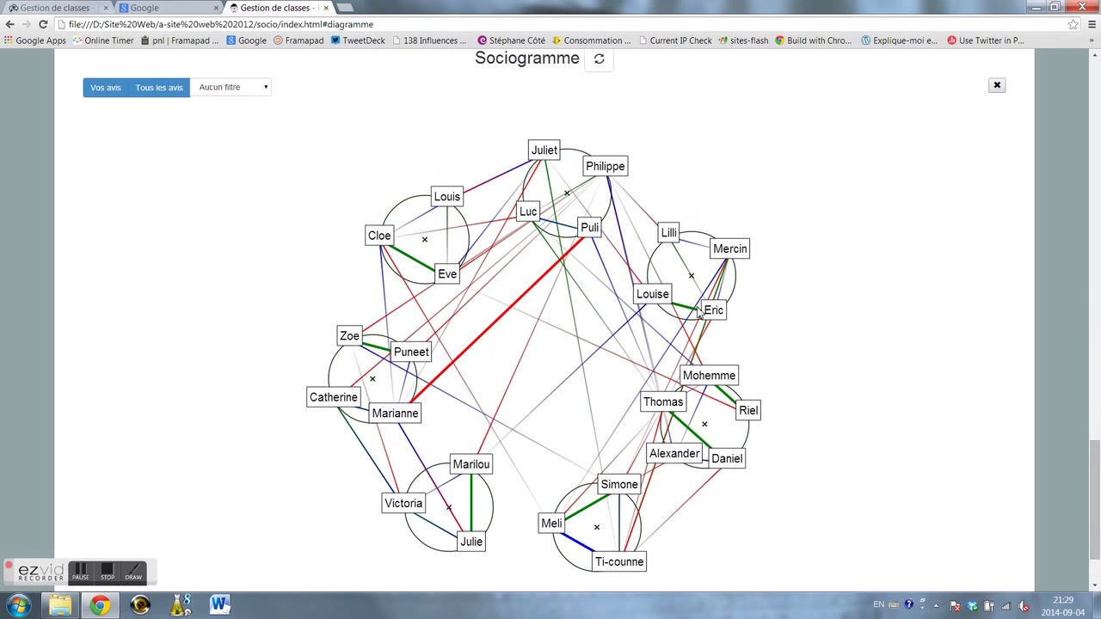
{"action": "scroll", "coordinate": [699, 314], "scroll_direction": "up", "scroll_amount": 1}
{"action": "left_click", "coordinate": [269, 150]}
- Switch the sociogram filter to Verts, then Rouges, then back to Aucun filtre
{"action": "left_click", "coordinate": [250, 172]}
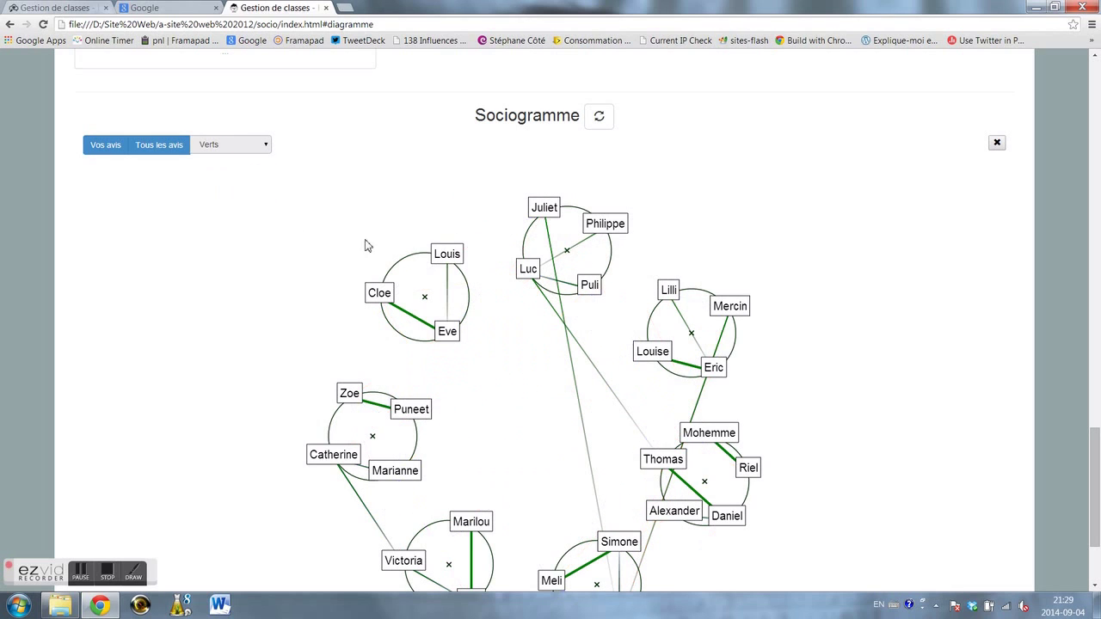
{"action": "left_click", "coordinate": [267, 150]}
{"action": "left_click", "coordinate": [251, 199]}
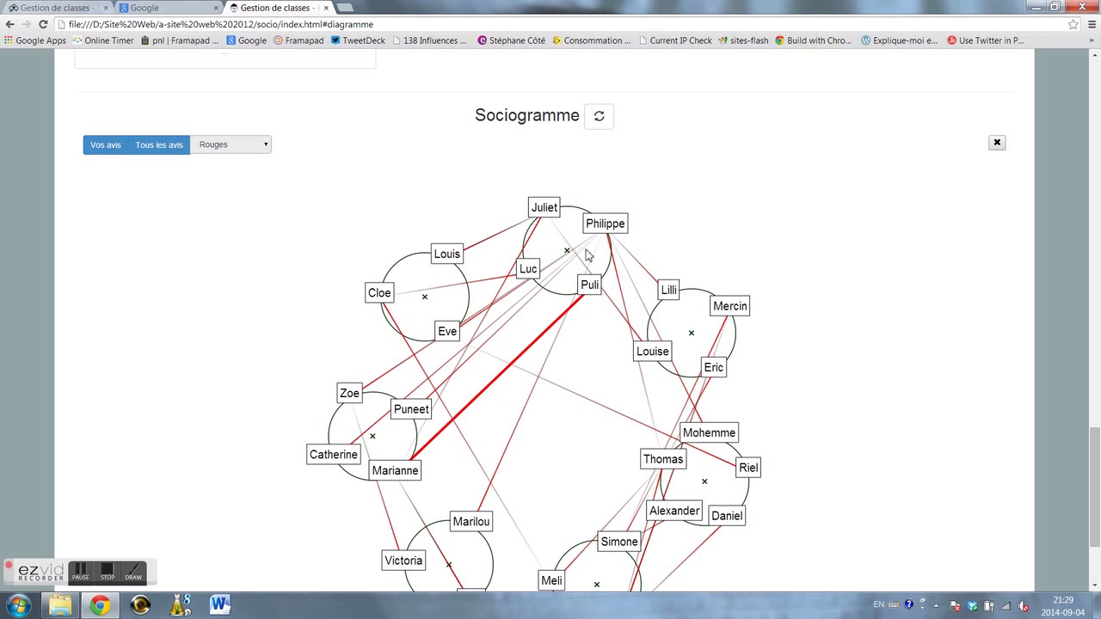
{"action": "scroll", "coordinate": [563, 303], "scroll_direction": "down", "scroll_amount": 1}
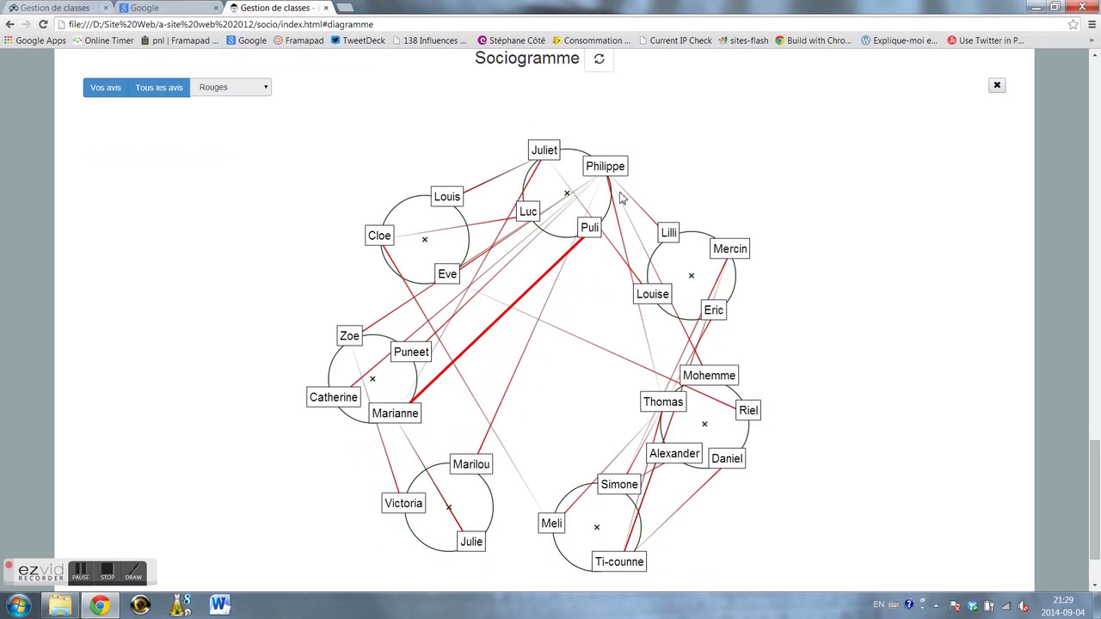
{"action": "left_click", "coordinate": [265, 90]}
{"action": "left_click", "coordinate": [251, 102]}
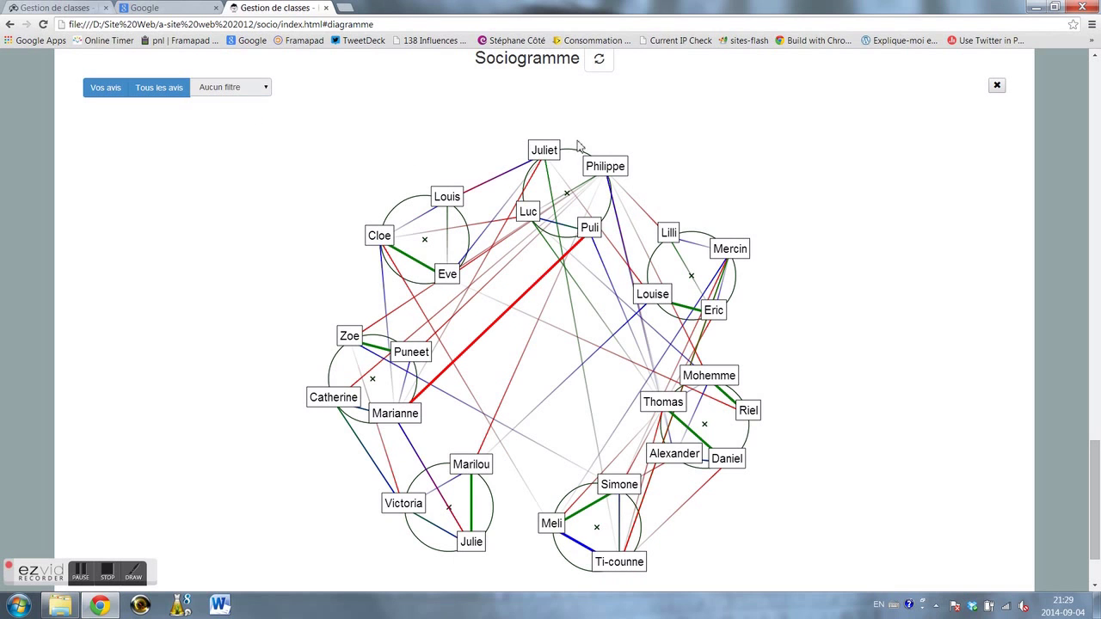
- Nudge Philippe's node slightly upward in the sociogram
{"action": "mouse_move", "coordinate": [605, 159]}
{"action": "left_mouse_down"}
{"action": "mouse_move", "coordinate": [631, 135]}
{"action": "mouse_move", "coordinate": [594, 167]}
{"action": "mouse_move", "coordinate": [605, 172]}
{"action": "left_mouse_up"}
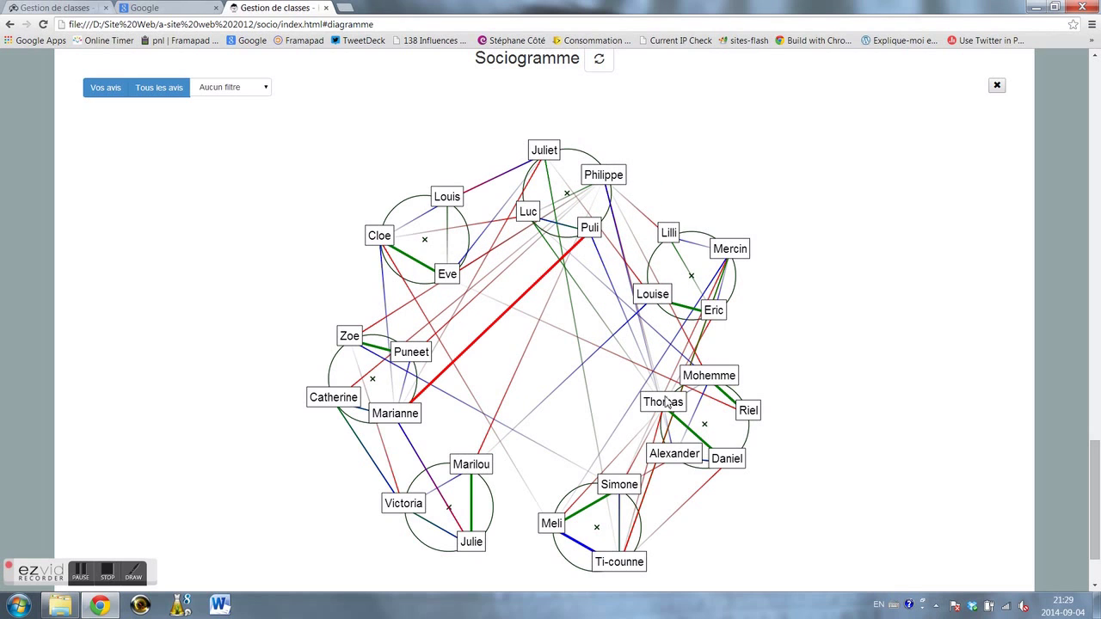
{"action": "left_click_drag", "start_coordinate": [610, 169], "coordinate": [596, 164]}
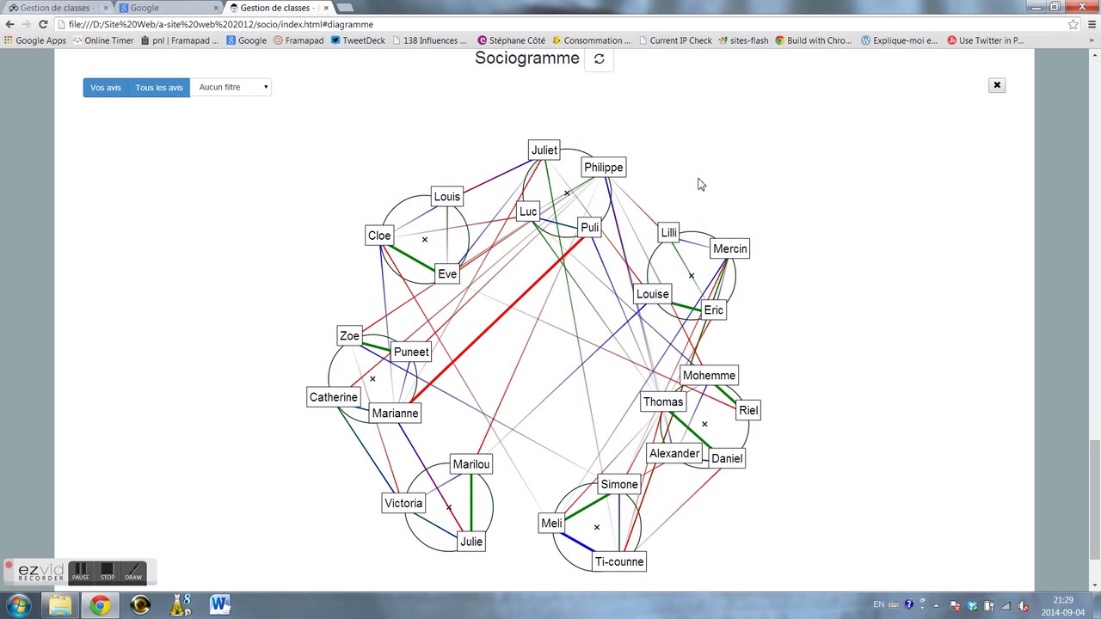
{"action": "scroll", "coordinate": [722, 174], "scroll_direction": "up", "scroll_amount": 15}
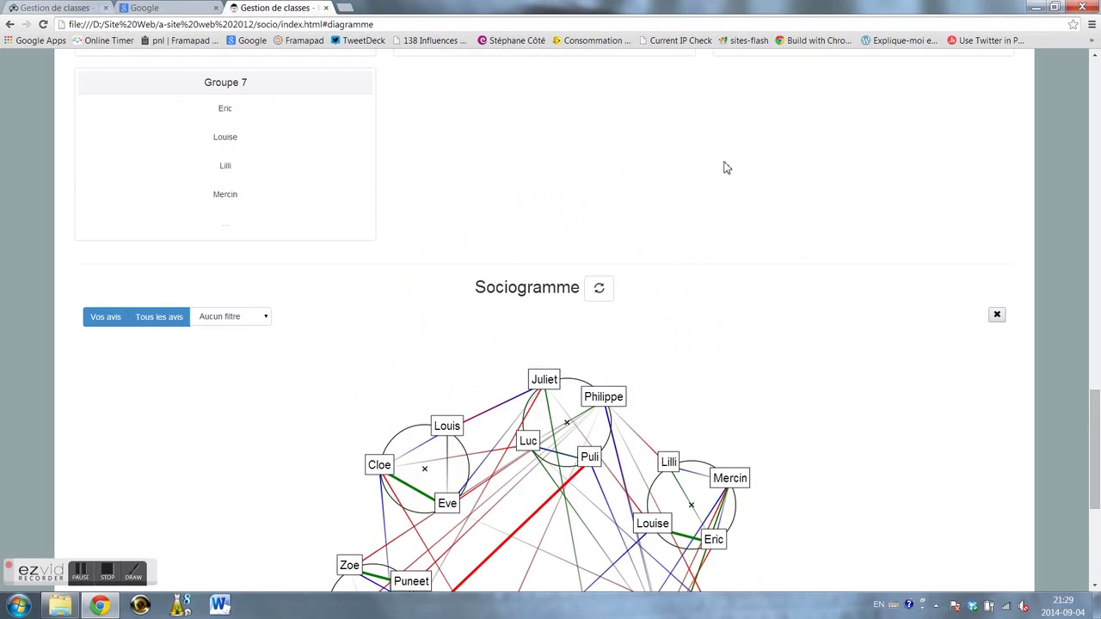
- Generate three groups with 'Faire 3 groupes' and display them as a sociogram
{"action": "scroll", "coordinate": [724, 173], "scroll_direction": "up", "scroll_amount": 6}
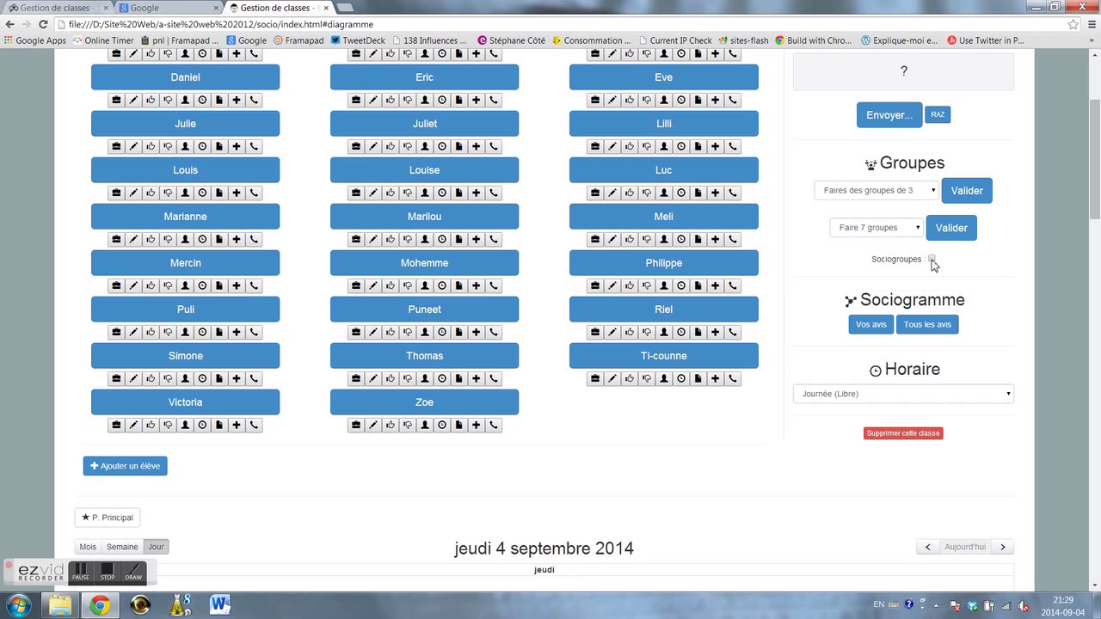
{"action": "left_click", "coordinate": [918, 228]}
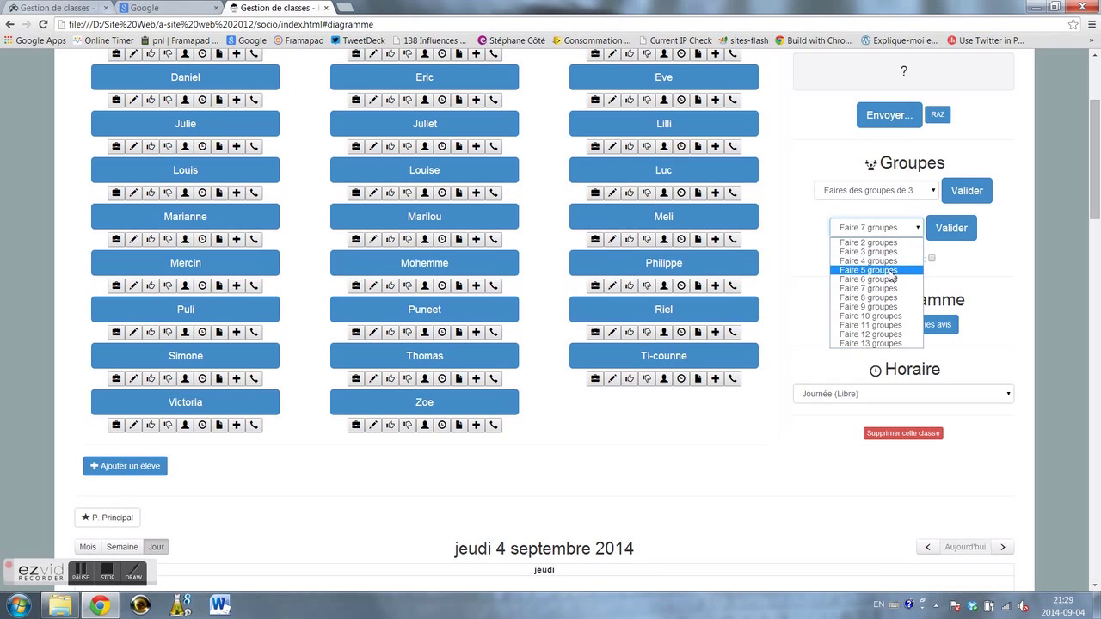
{"action": "left_click", "coordinate": [891, 261]}
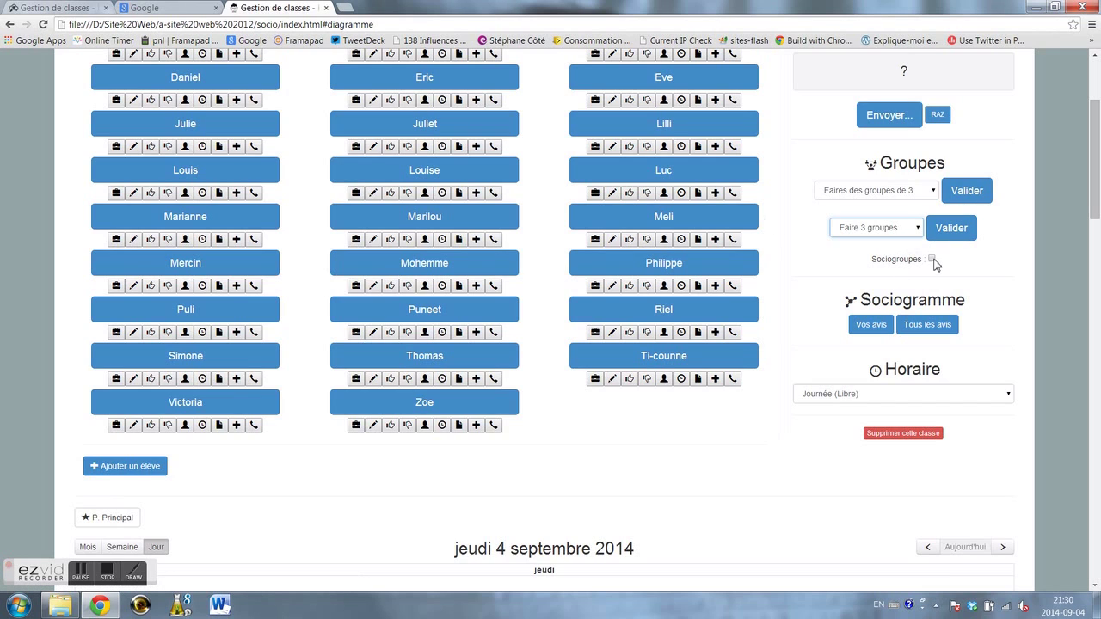
{"action": "left_click", "coordinate": [950, 228]}
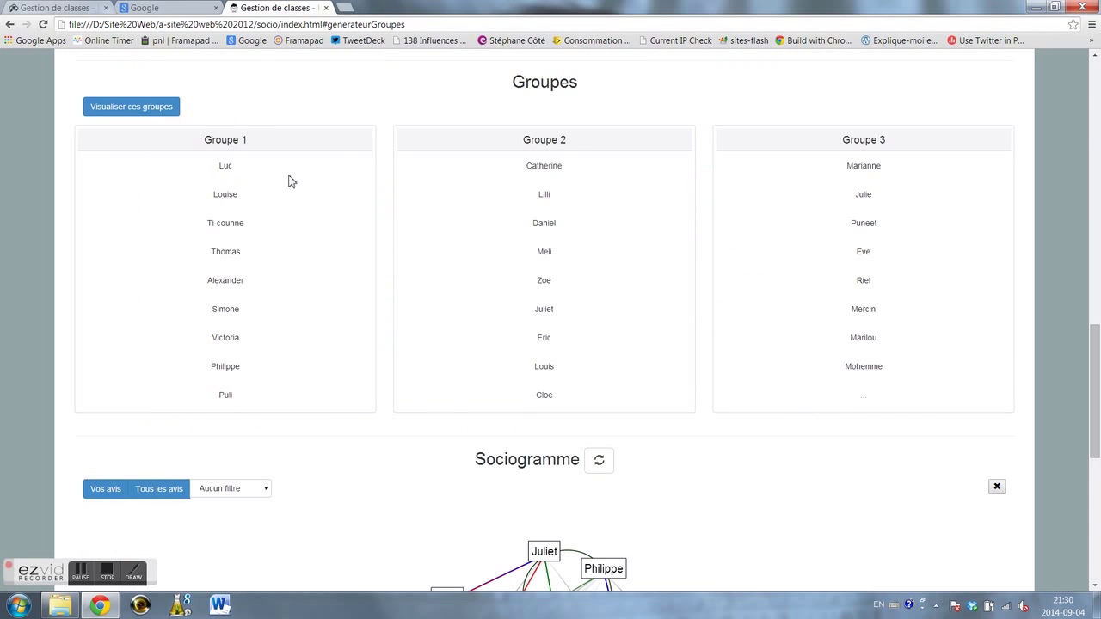
{"action": "left_click", "coordinate": [159, 108]}
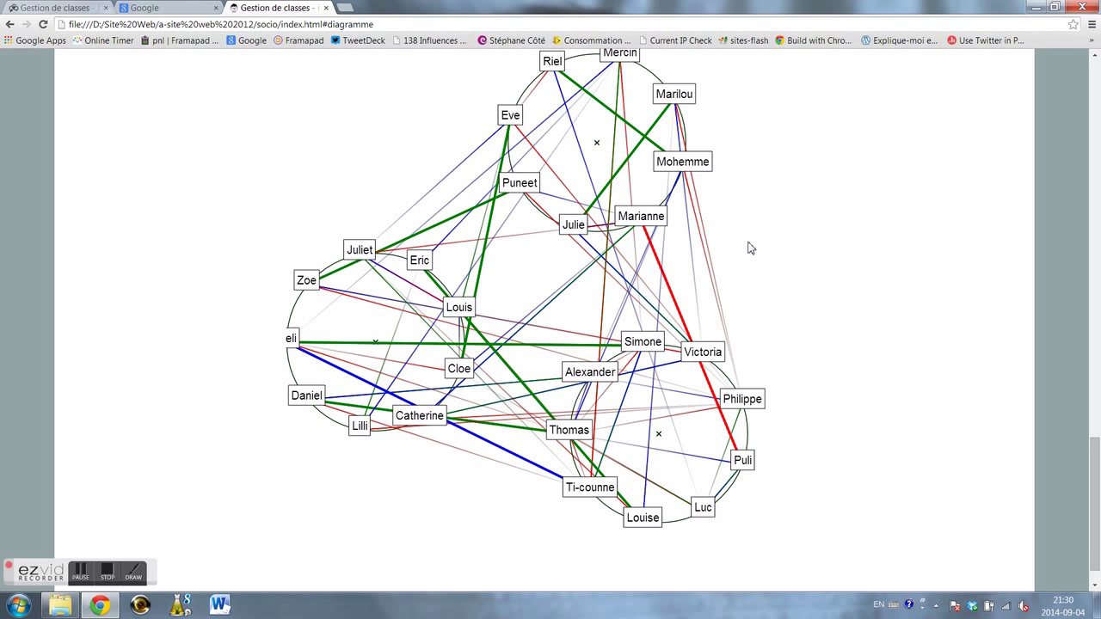
- Scroll through Groupe 1 to Groupe 3 and their sociogram, then back to the student list
{"action": "scroll", "coordinate": [748, 248], "scroll_direction": "up", "scroll_amount": 4}
{"action": "scroll", "coordinate": [748, 248], "scroll_direction": "up", "scroll_amount": 2}
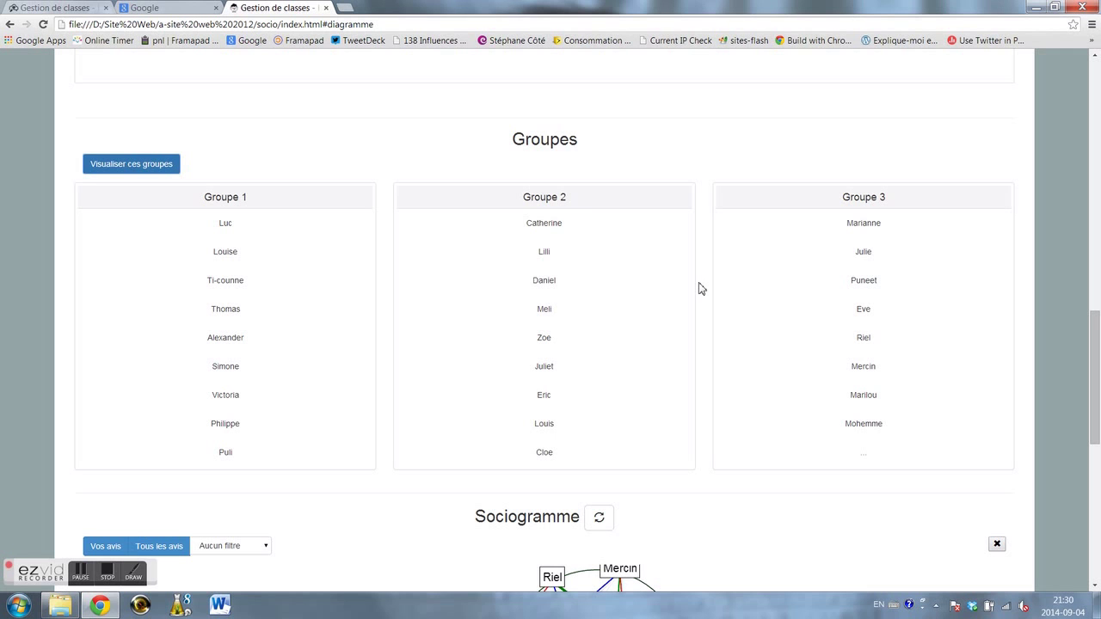
{"action": "scroll", "coordinate": [699, 288], "scroll_direction": "down", "scroll_amount": 4}
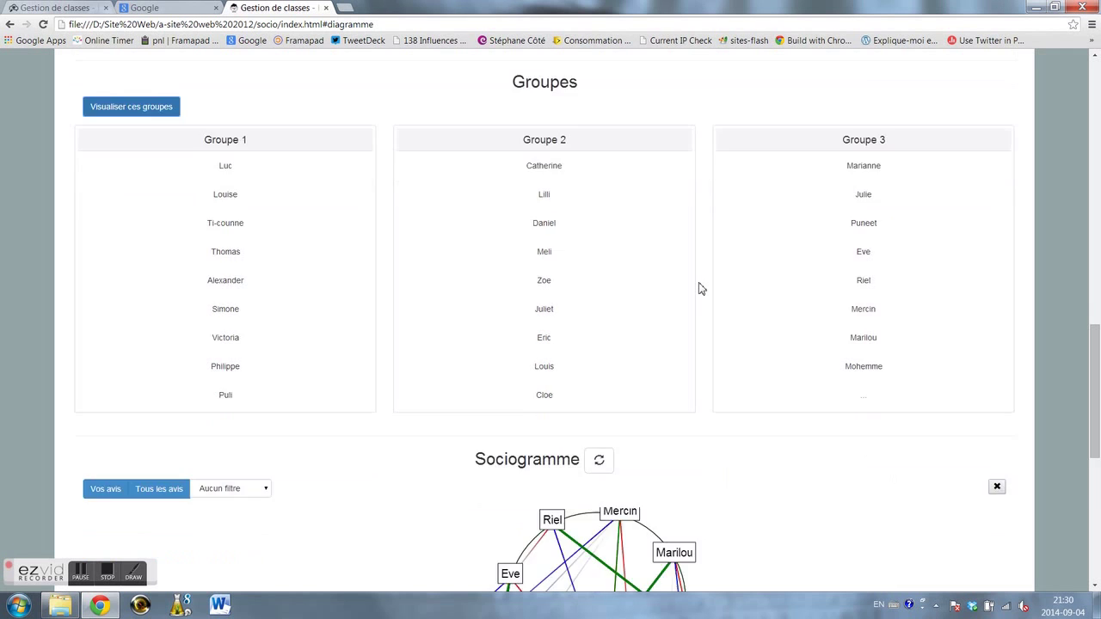
{"action": "scroll", "coordinate": [700, 288], "scroll_direction": "down", "scroll_amount": 1}
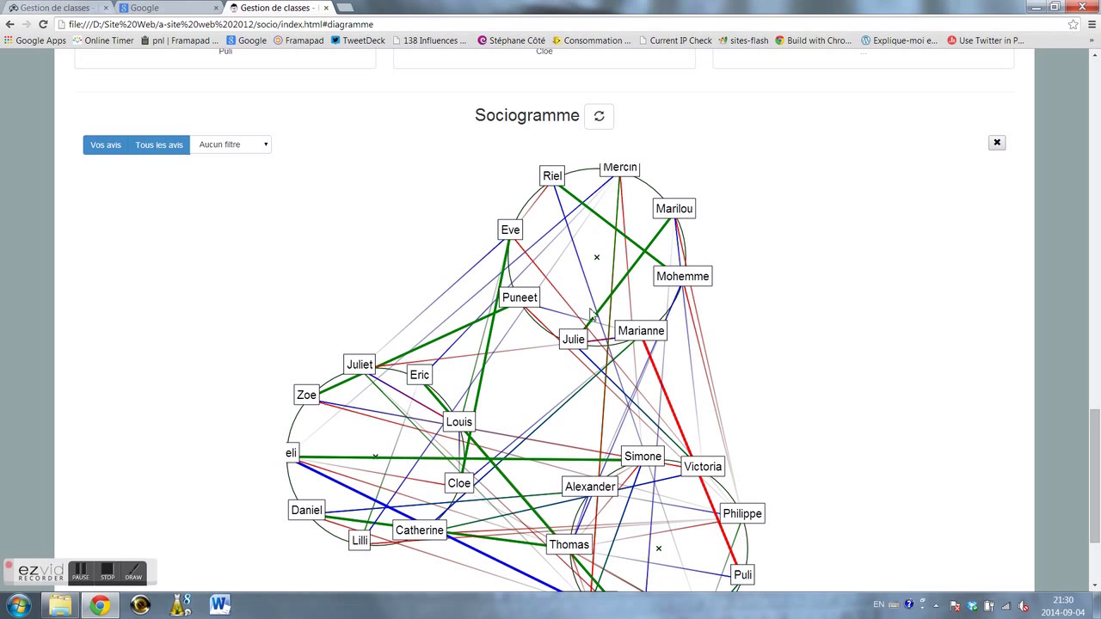
{"action": "scroll", "coordinate": [762, 421], "scroll_direction": "up", "scroll_amount": 10}
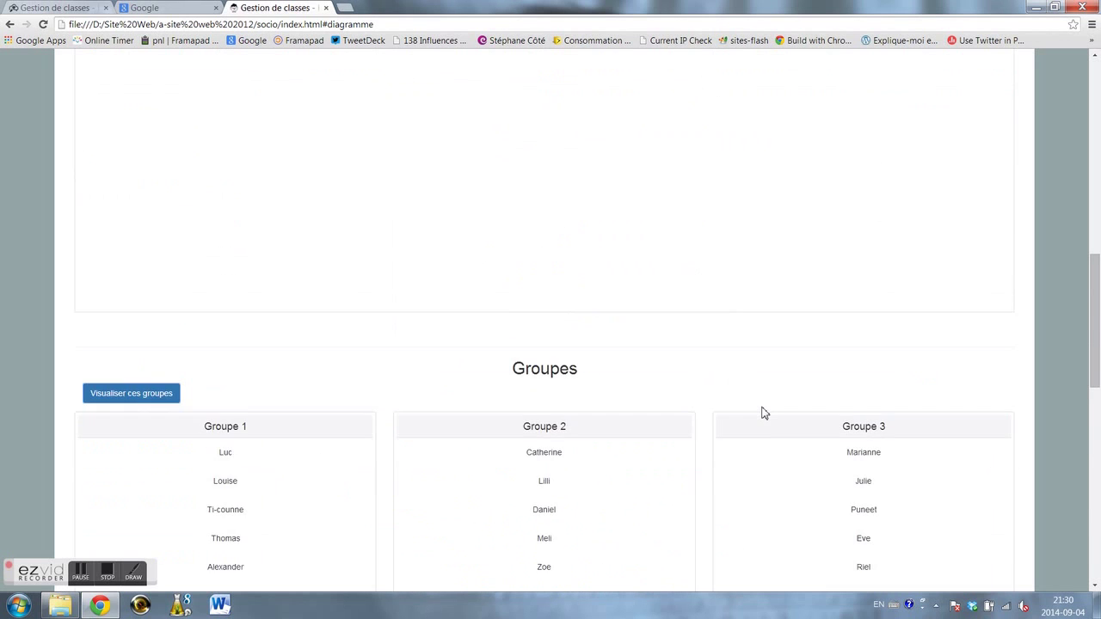
{"action": "scroll", "coordinate": [762, 413], "scroll_direction": "up", "scroll_amount": 10}
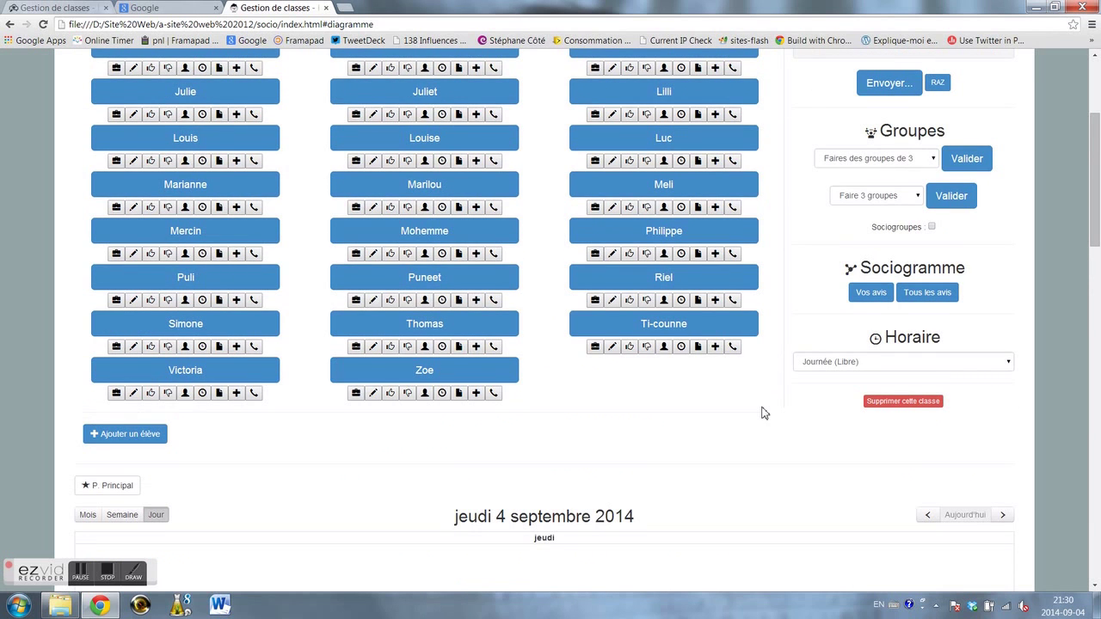
- Draw several random students for the board with Au tableau's Envoyer..
{"action": "scroll", "coordinate": [766, 408], "scroll_direction": "up", "scroll_amount": 3}
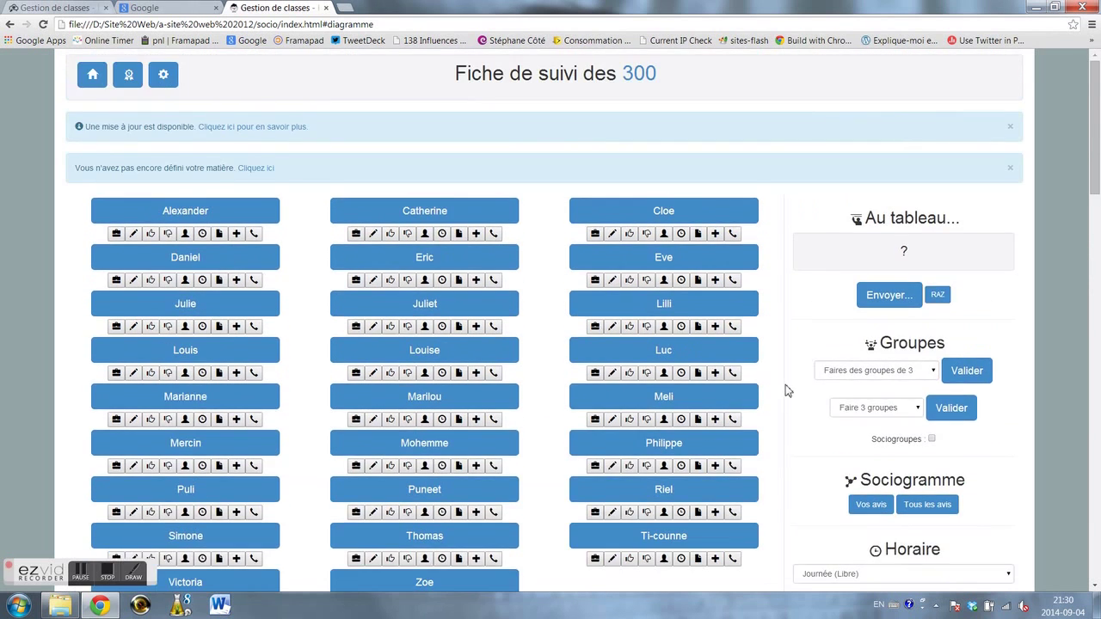
{"action": "scroll", "coordinate": [786, 392], "scroll_direction": "down", "scroll_amount": 1}
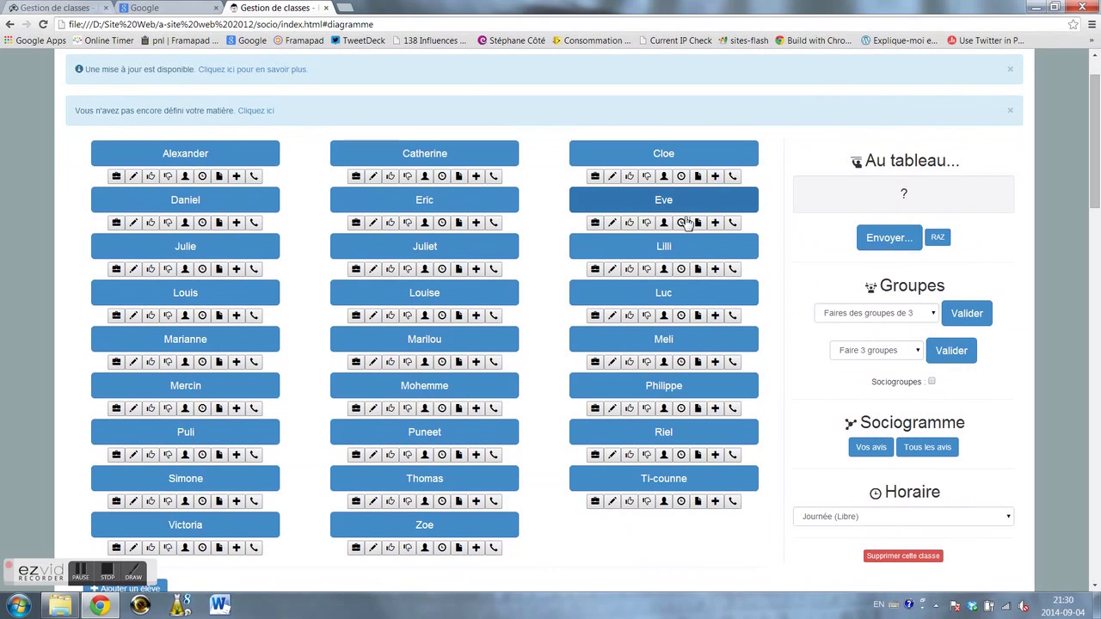
{"action": "left_click", "coordinate": [895, 243]}
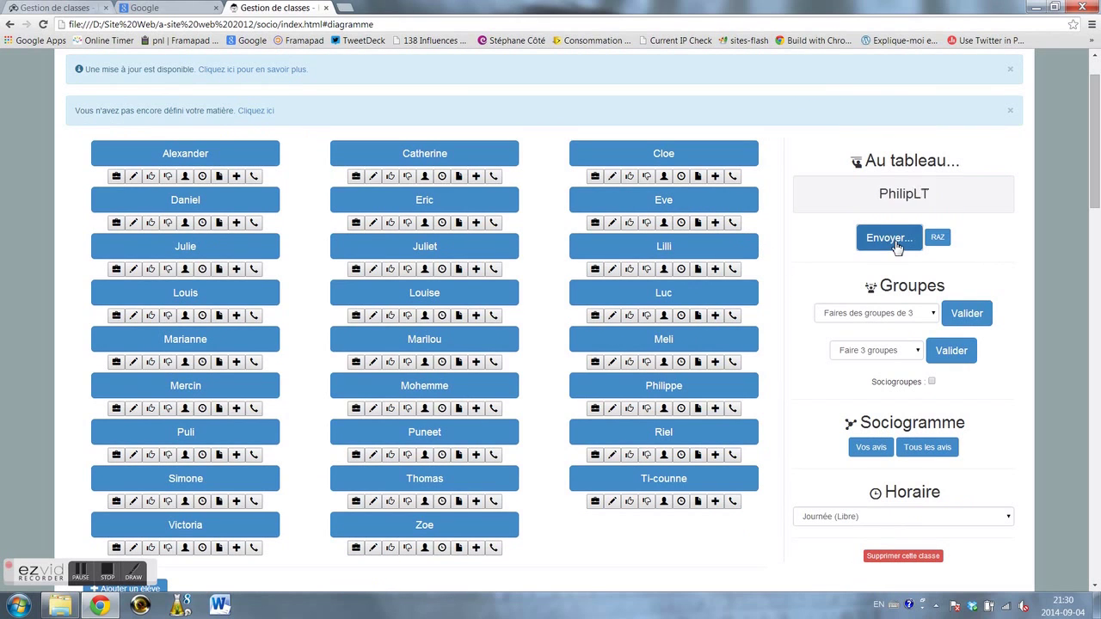
{"action": "left_click", "coordinate": [881, 247]}
{"action": "left_click", "coordinate": [882, 247]}
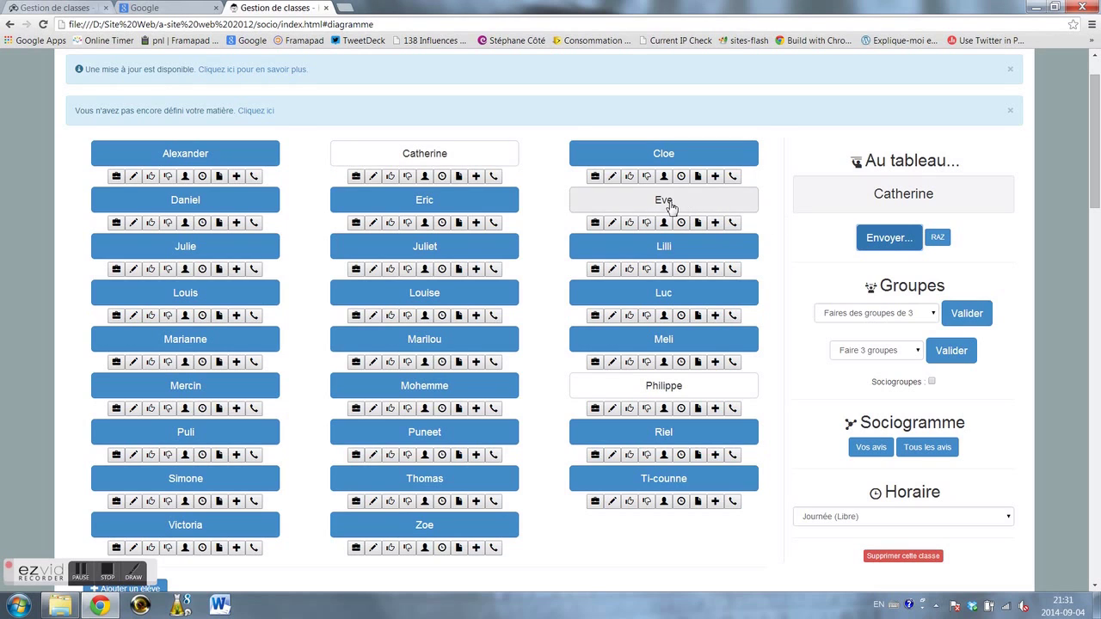
{"action": "left_click", "coordinate": [895, 244]}
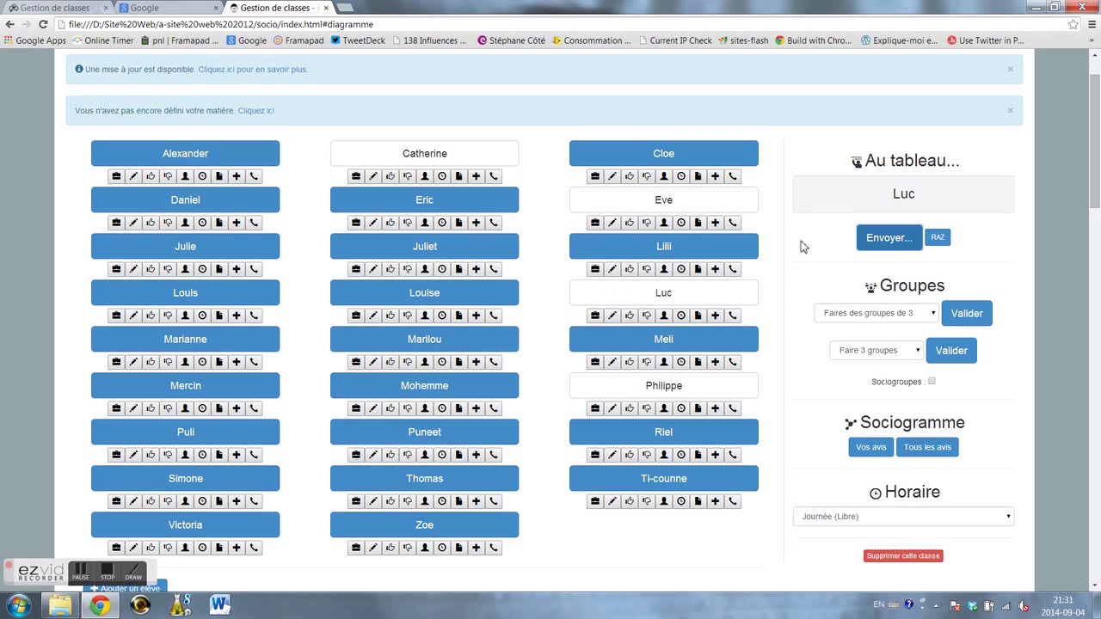
{"action": "left_click", "coordinate": [910, 246]}
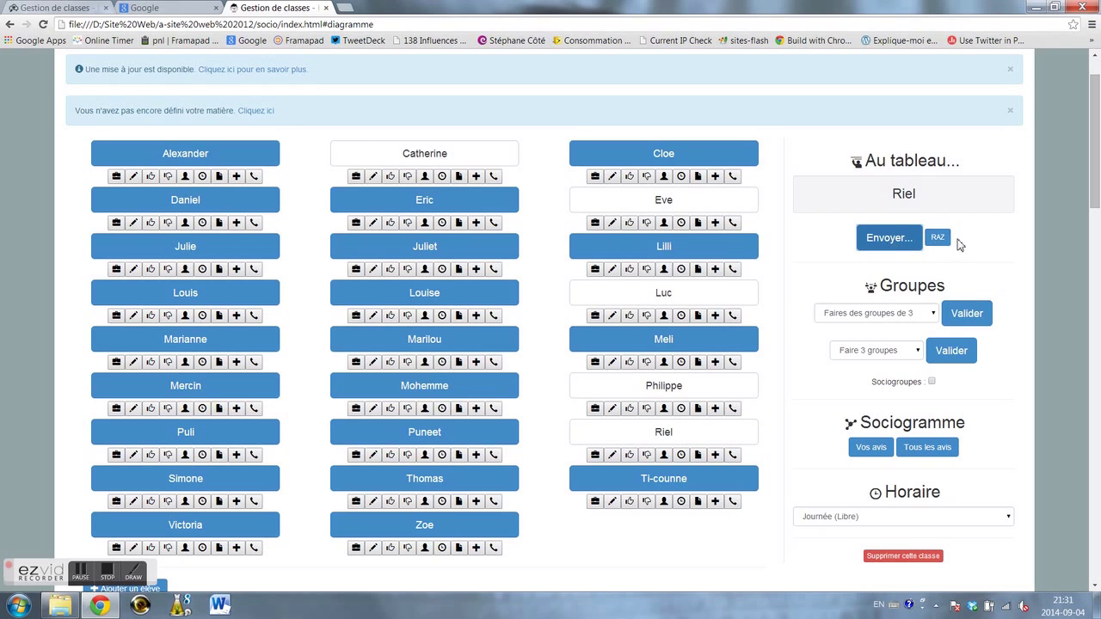
- Reset the called-students list with RAZ and draw Marianne for the board
{"action": "left_click", "coordinate": [944, 243]}
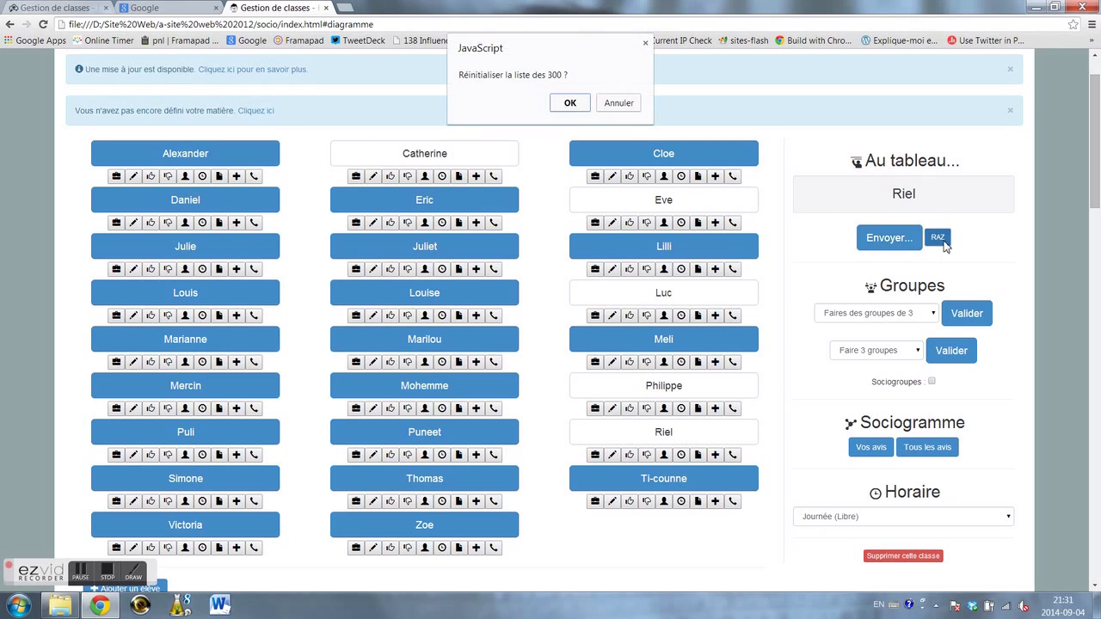
{"action": "left_click", "coordinate": [569, 104]}
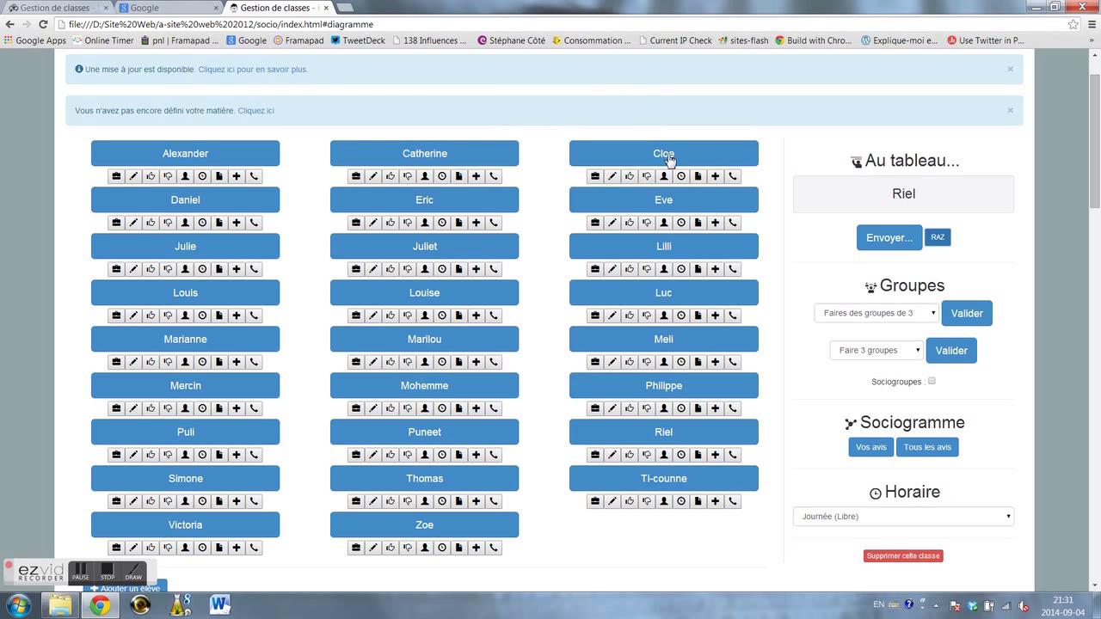
{"action": "left_click", "coordinate": [893, 246]}
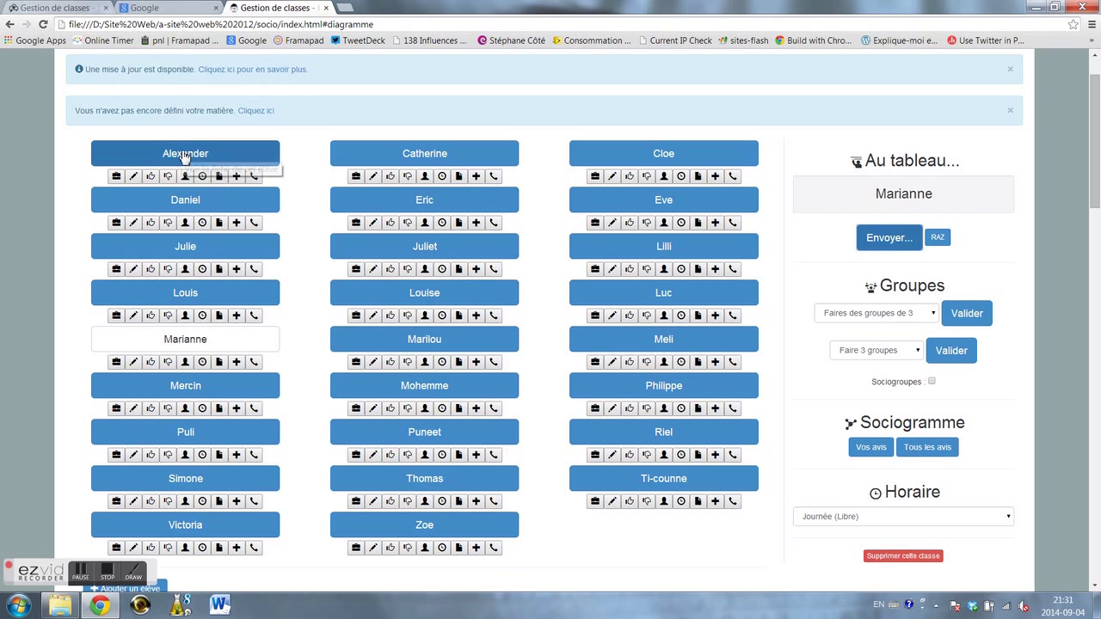
{"action": "scroll", "coordinate": [215, 173], "scroll_direction": "up", "scroll_amount": 1}
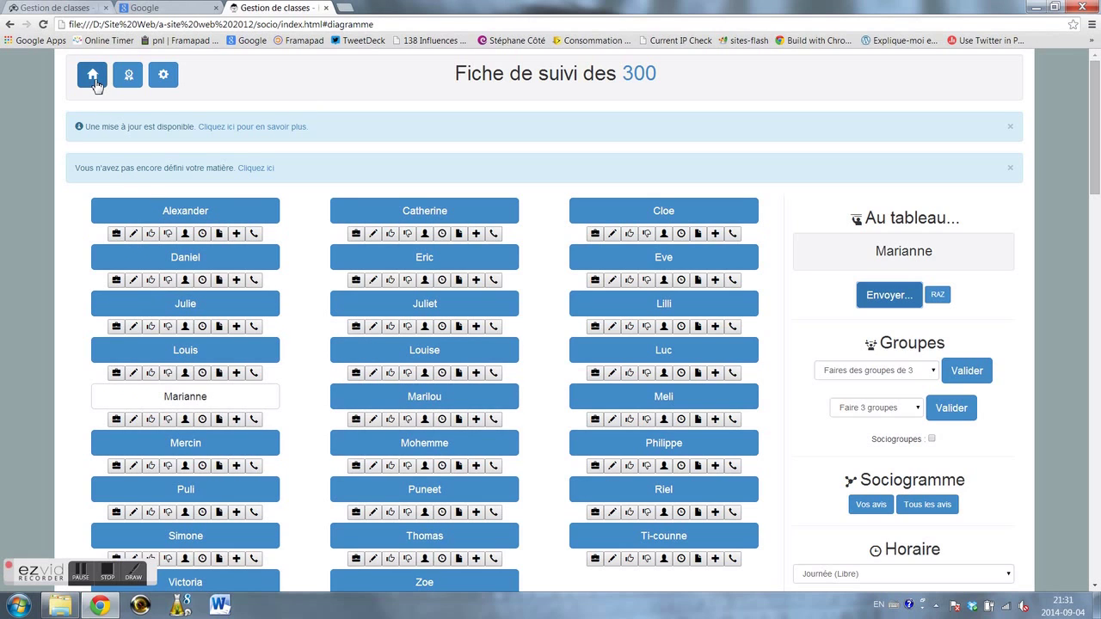
{"action": "left_click", "coordinate": [165, 76]}
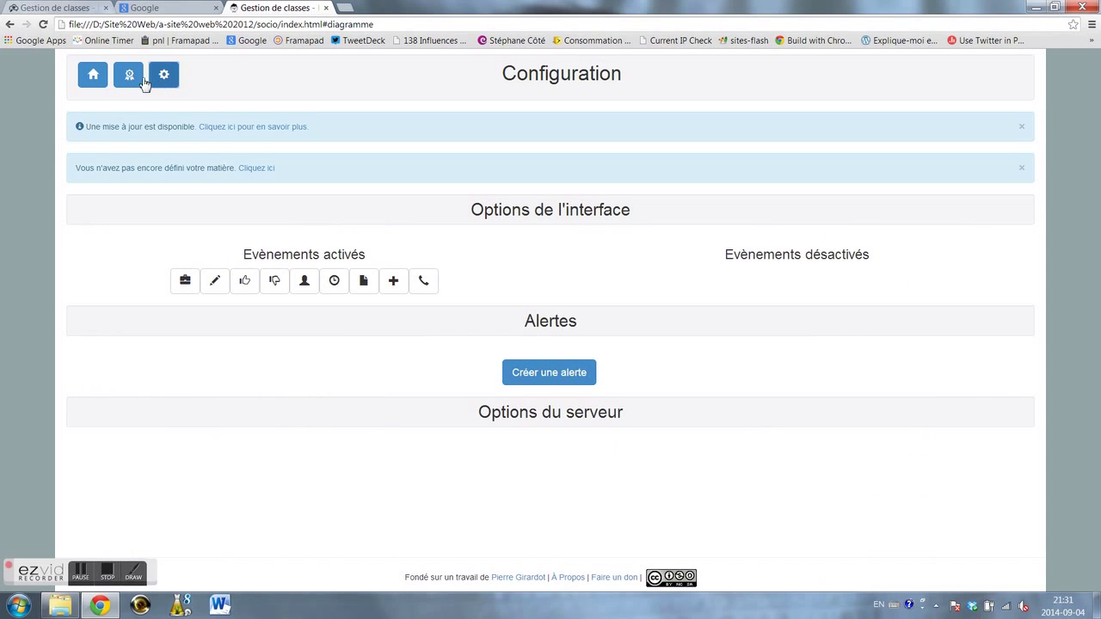
- Glance at Fiches de suivi, return to Configuration, and add a blank alert rule
{"action": "left_click", "coordinate": [143, 80]}
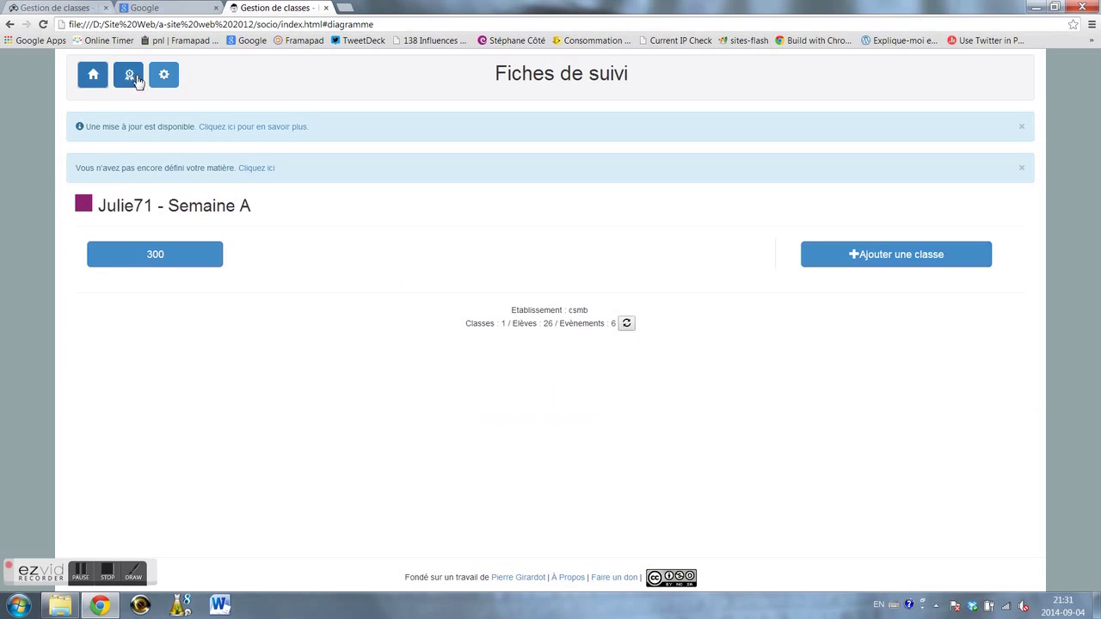
{"action": "left_click", "coordinate": [164, 82]}
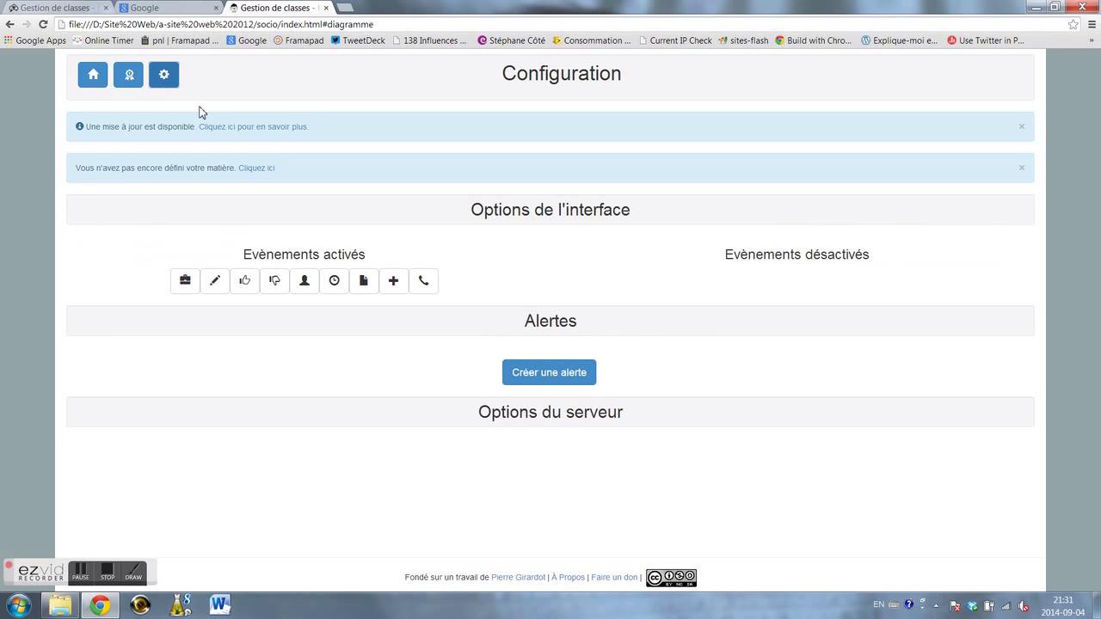
{"action": "left_click", "coordinate": [549, 373]}
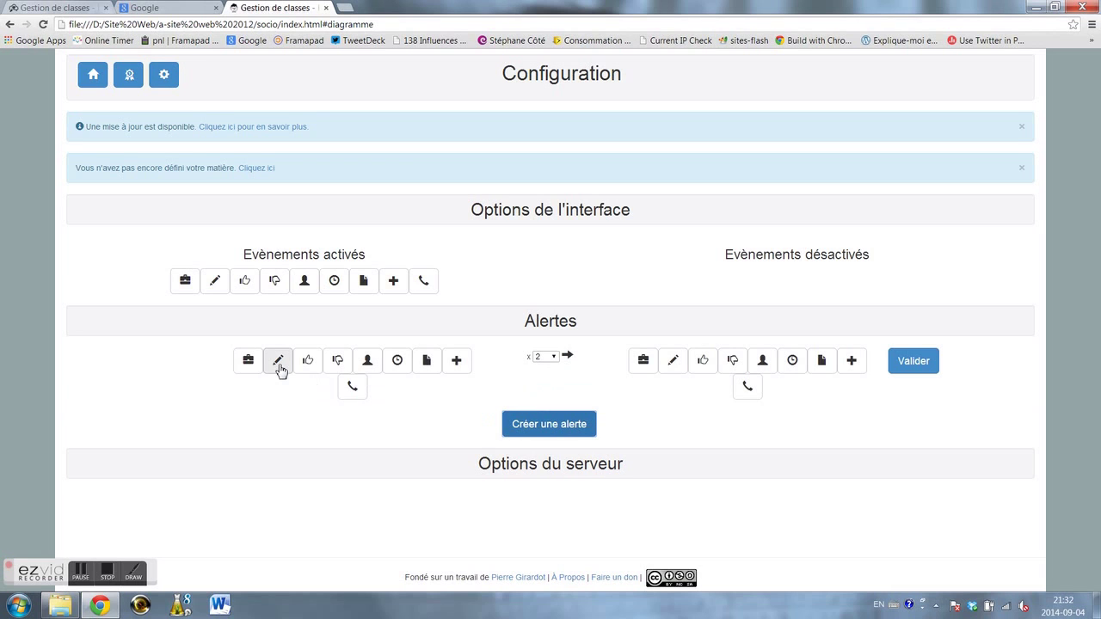
- Save an alert where three pencil events trigger a plus event
{"action": "left_click", "coordinate": [279, 363]}
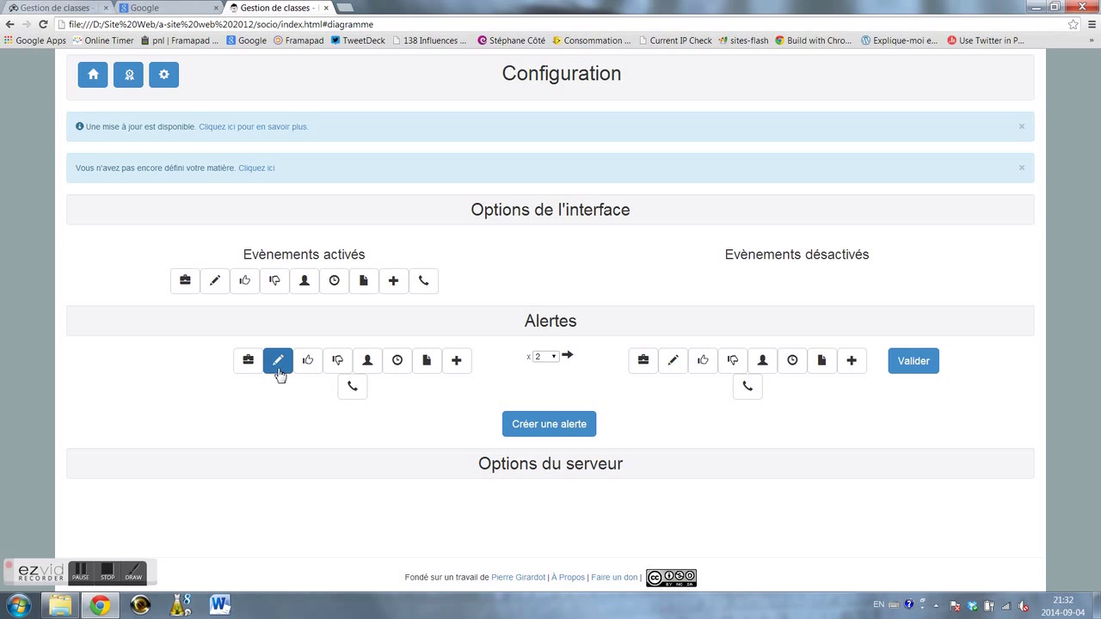
{"action": "left_click", "coordinate": [554, 361]}
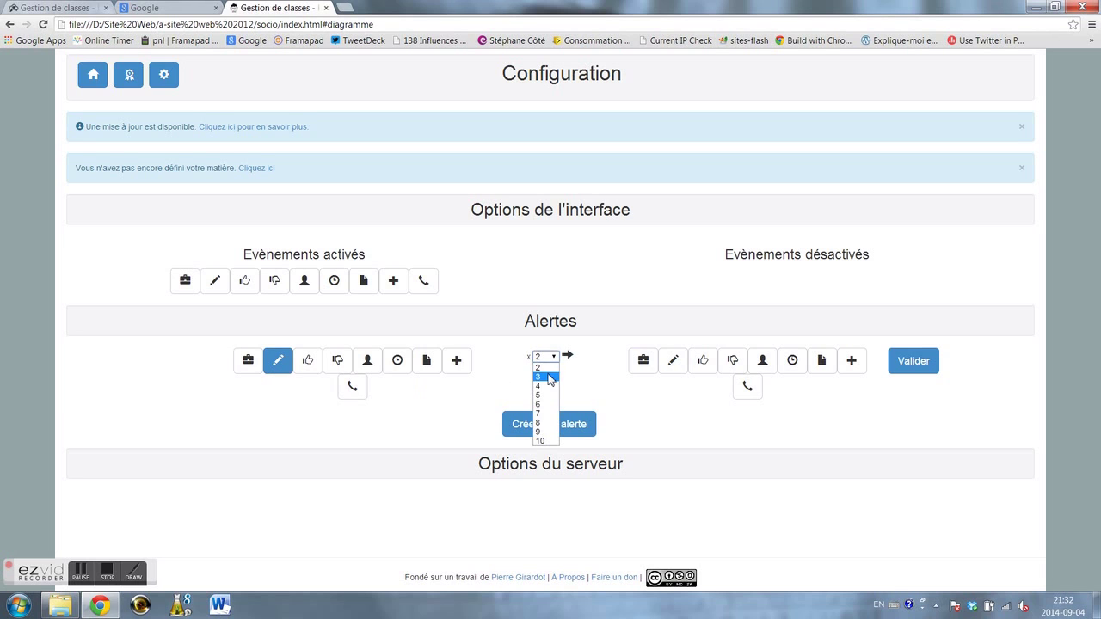
{"action": "left_click", "coordinate": [548, 378]}
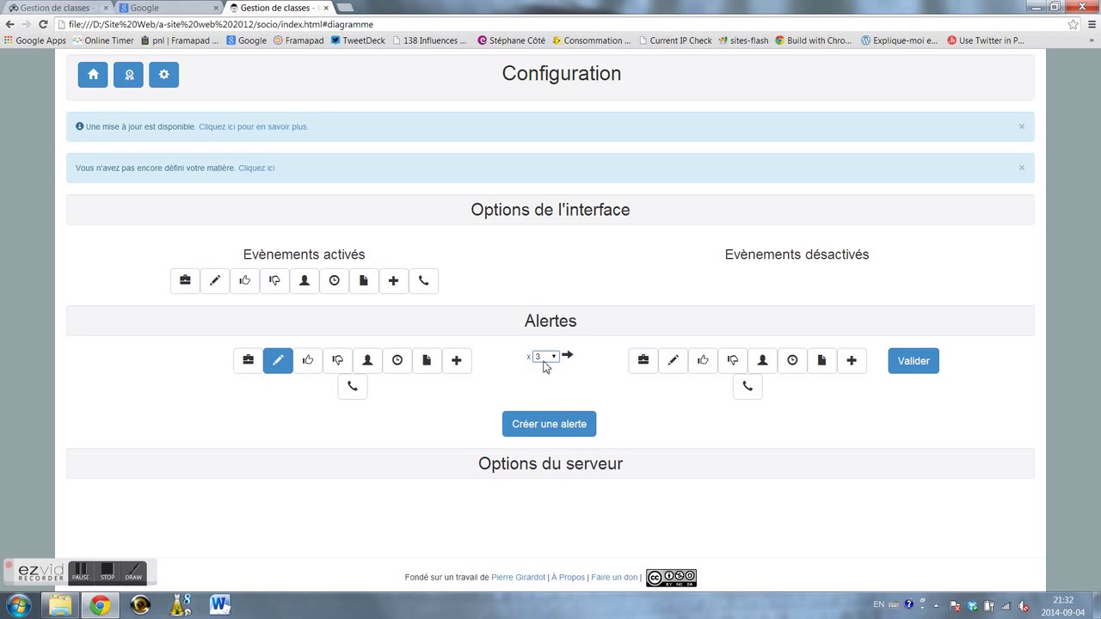
{"action": "left_click", "coordinate": [750, 387]}
{"action": "left_click", "coordinate": [822, 368]}
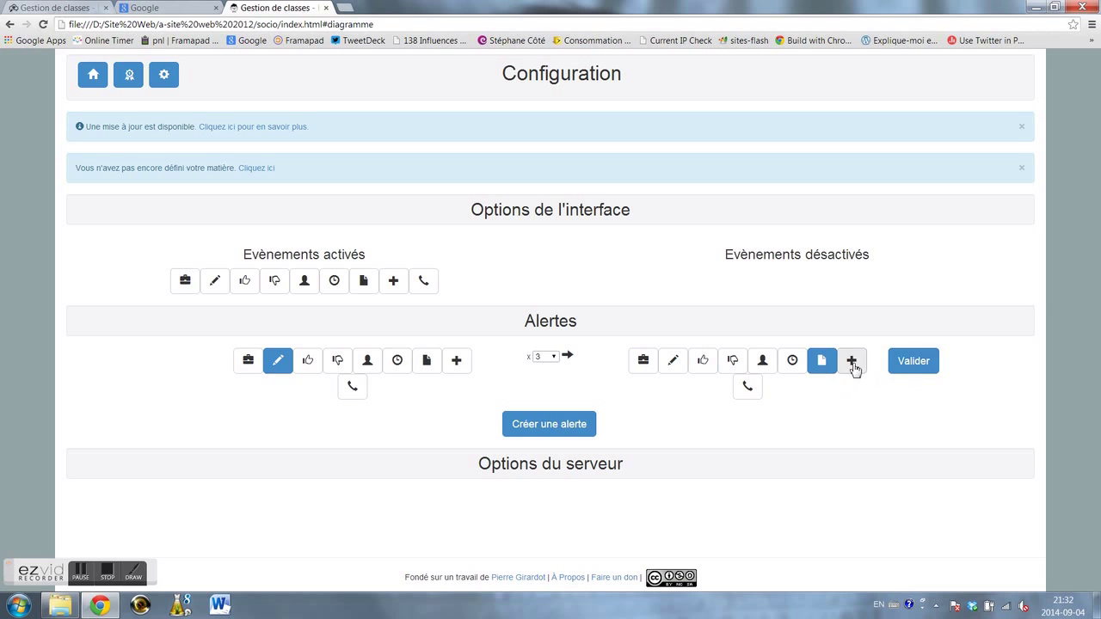
{"action": "left_click", "coordinate": [854, 368]}
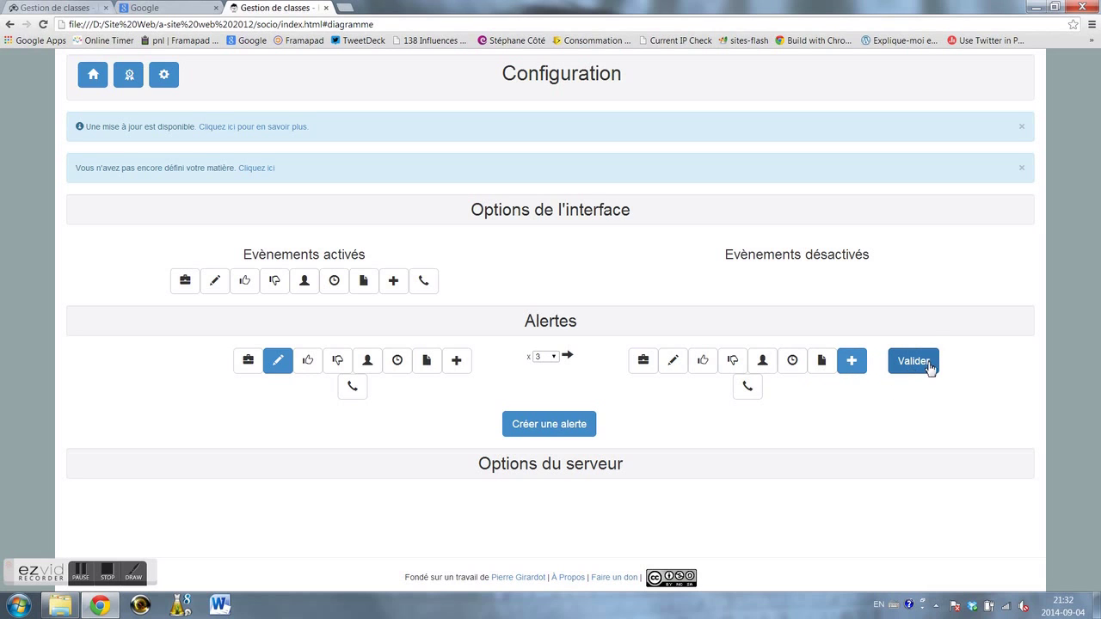
{"action": "left_click", "coordinate": [921, 367]}
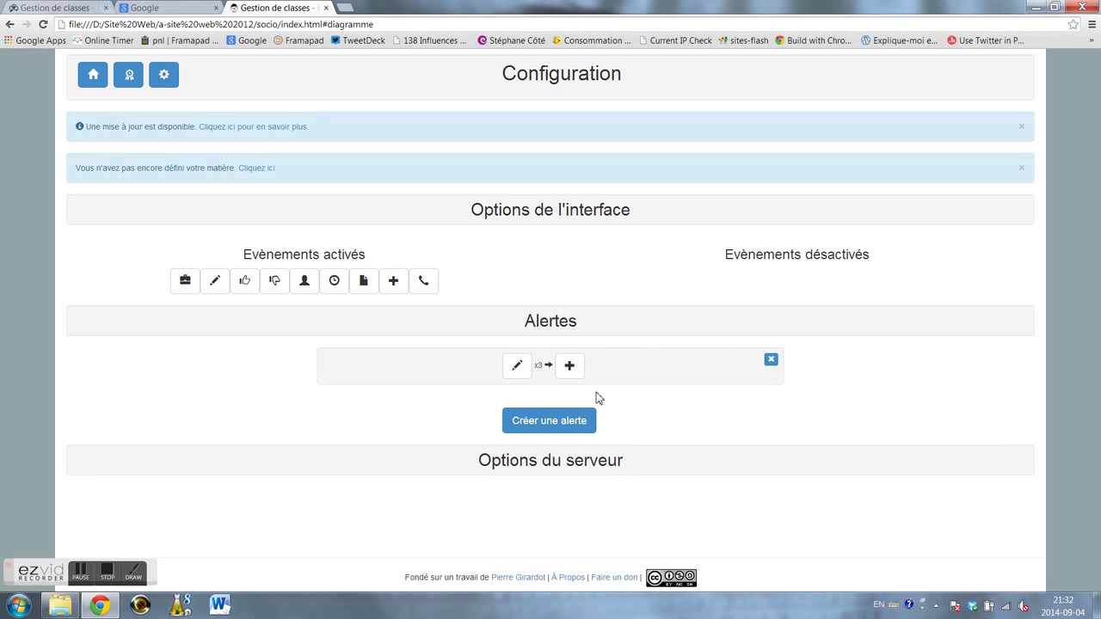
- Record two pencil events for Catherine in class 300, then return to the Fiches de suivi home
{"action": "left_click", "coordinate": [93, 75]}
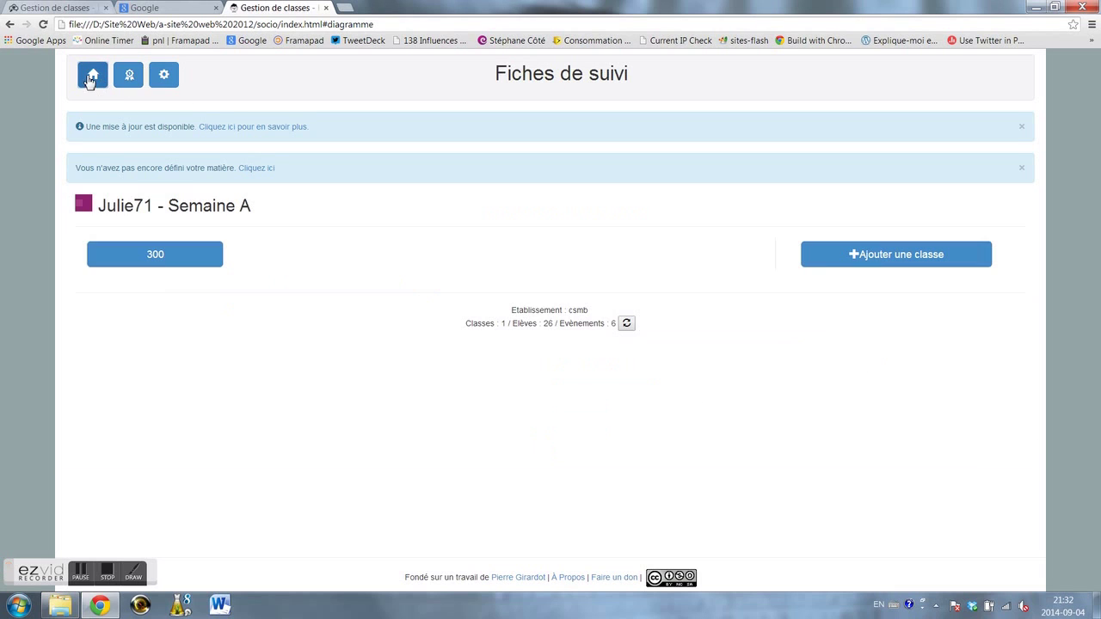
{"action": "left_click", "coordinate": [154, 256]}
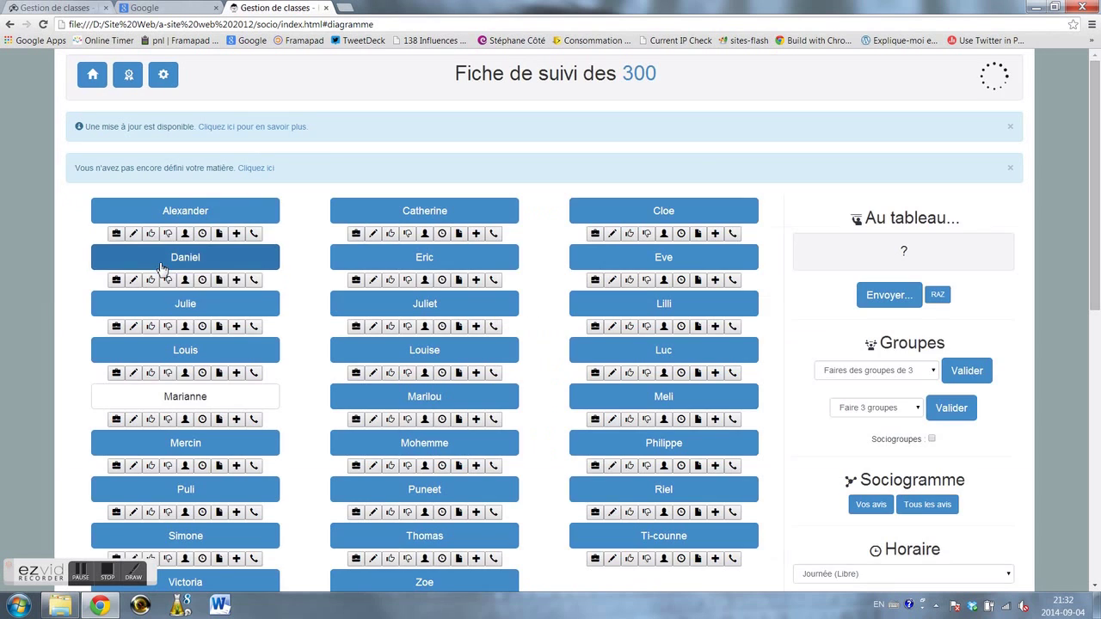
{"action": "left_click", "coordinate": [374, 237]}
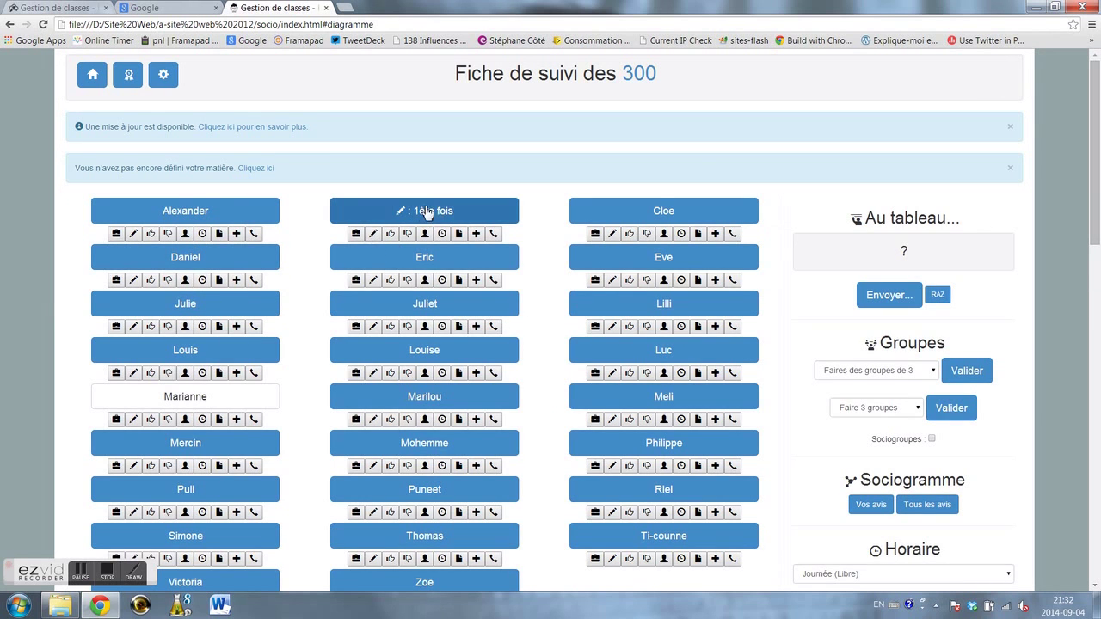
{"action": "left_click", "coordinate": [374, 236]}
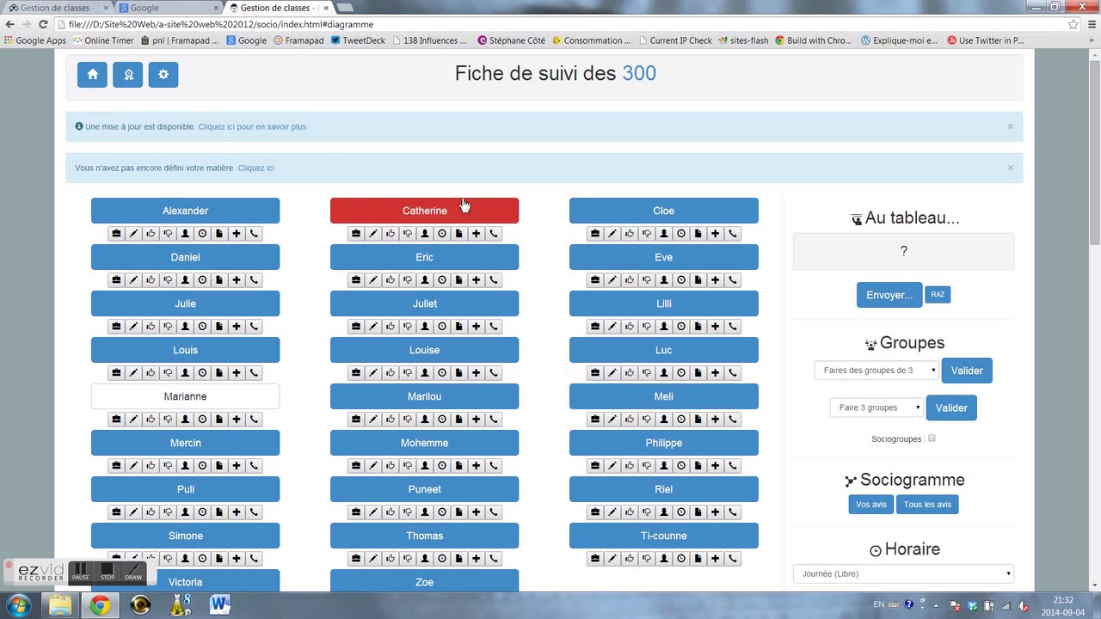
{"action": "left_click", "coordinate": [93, 74]}
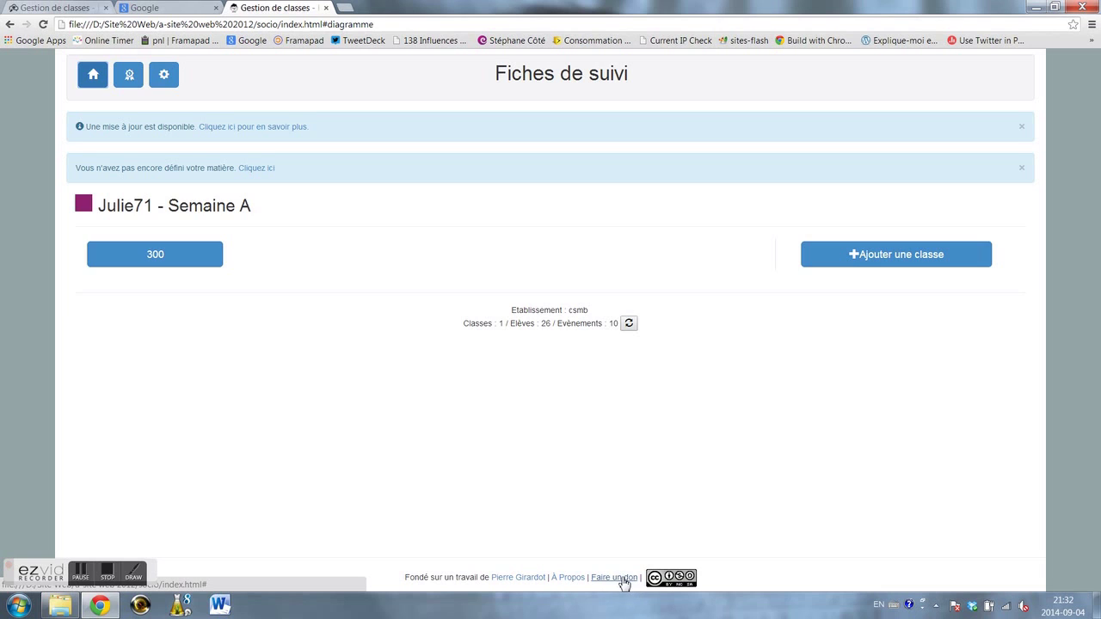
{"action": "left_click", "coordinate": [621, 579]}
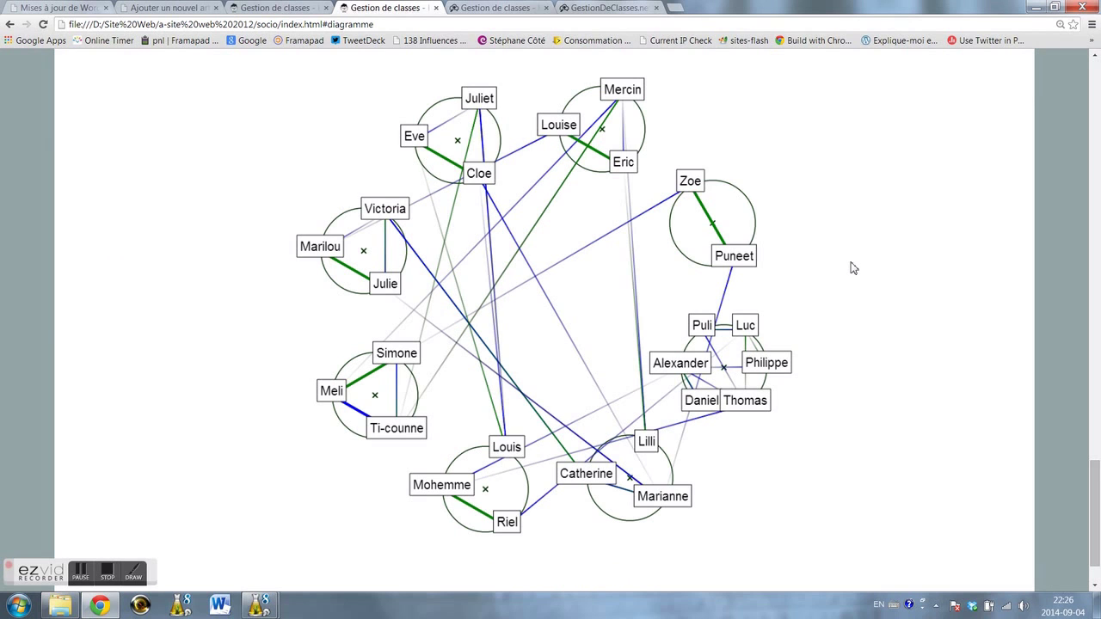
- Move Mercin to Meli's group, Lilli to Louise and Eric's, Louis beside Eve and Juliet; tidy Cloe and Eve
{"action": "scroll", "coordinate": [846, 261], "scroll_direction": "up", "scroll_amount": 2}
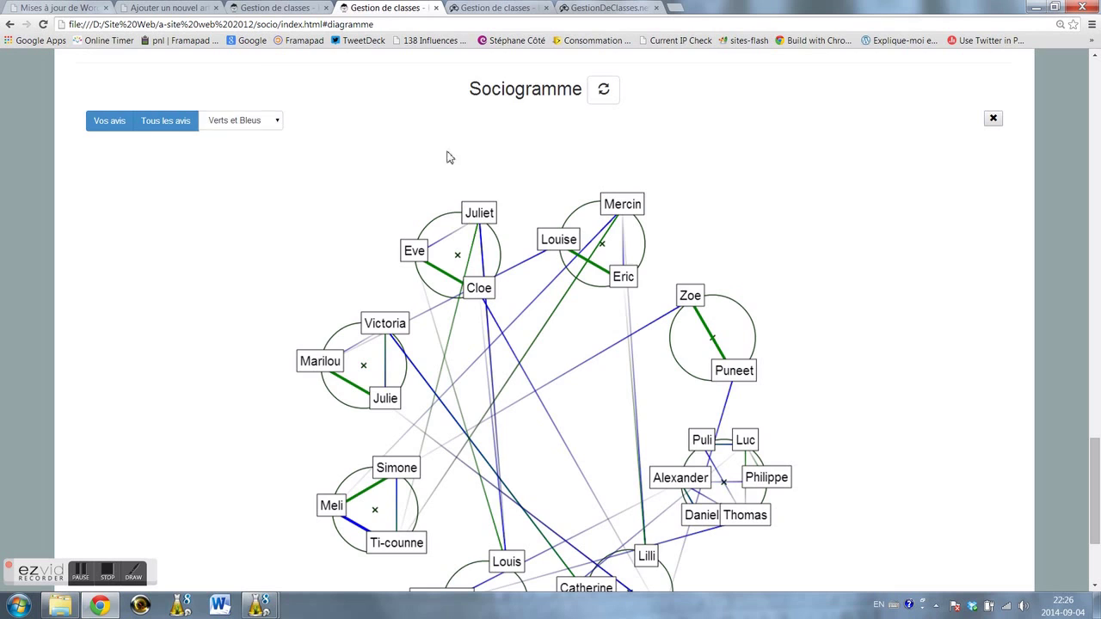
{"action": "scroll", "coordinate": [711, 156], "scroll_direction": "down", "scroll_amount": 1}
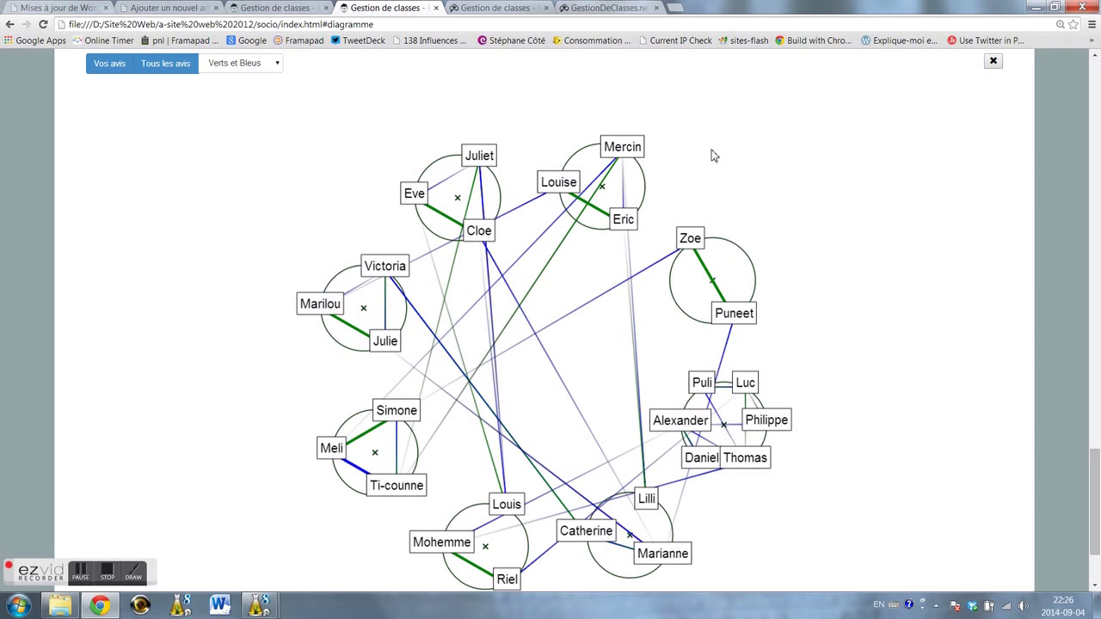
{"action": "left_click_drag", "start_coordinate": [628, 148], "coordinate": [424, 440]}
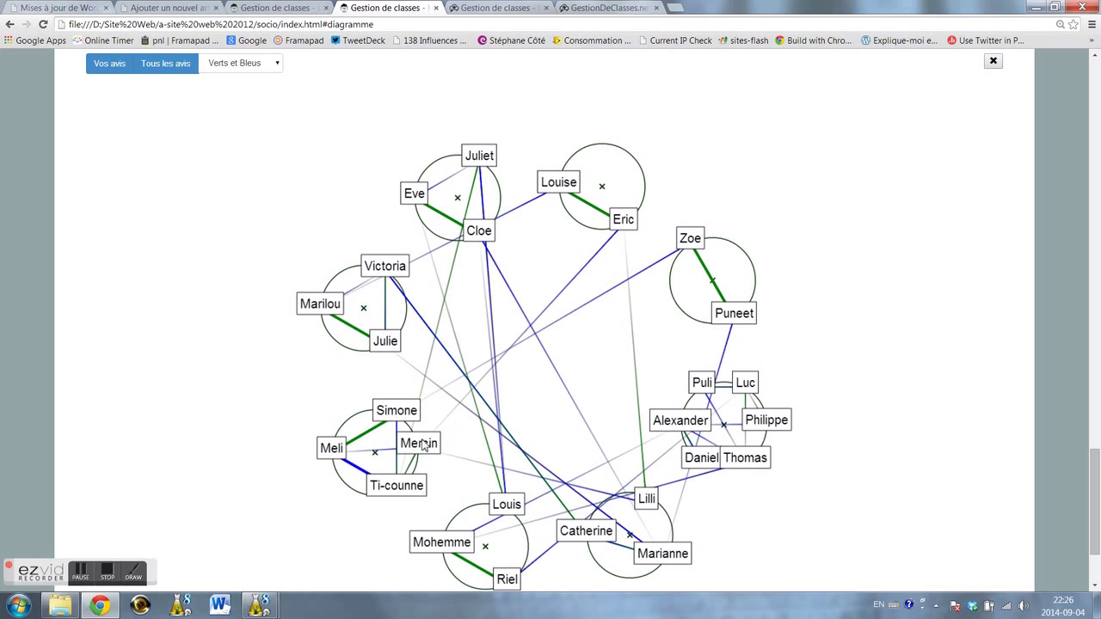
{"action": "left_click_drag", "start_coordinate": [649, 503], "coordinate": [626, 143]}
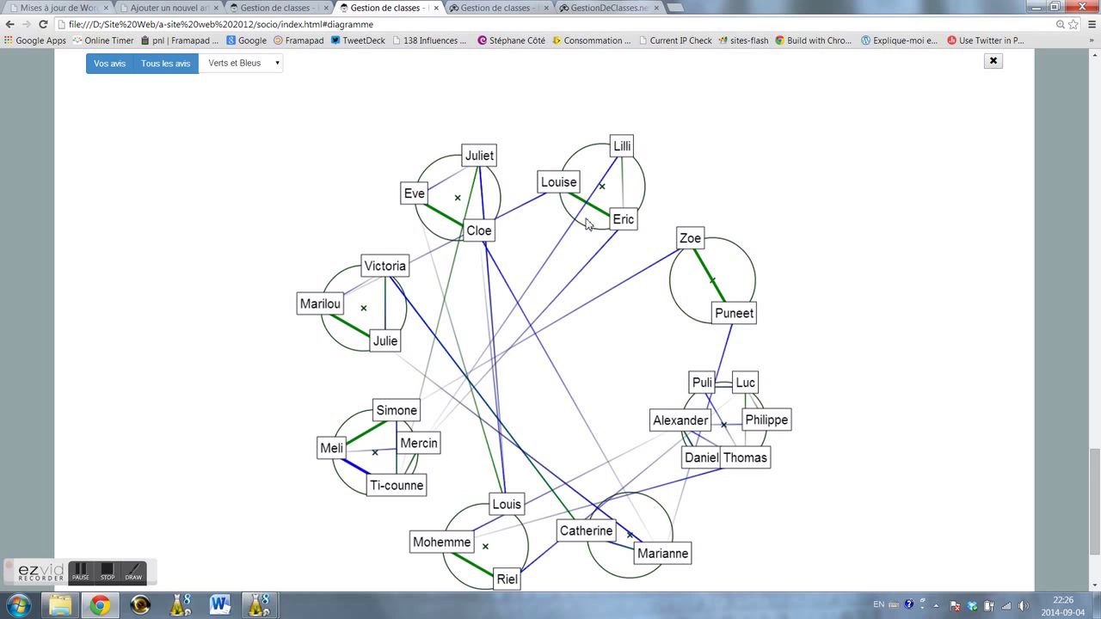
{"action": "left_click_drag", "start_coordinate": [515, 507], "coordinate": [428, 172]}
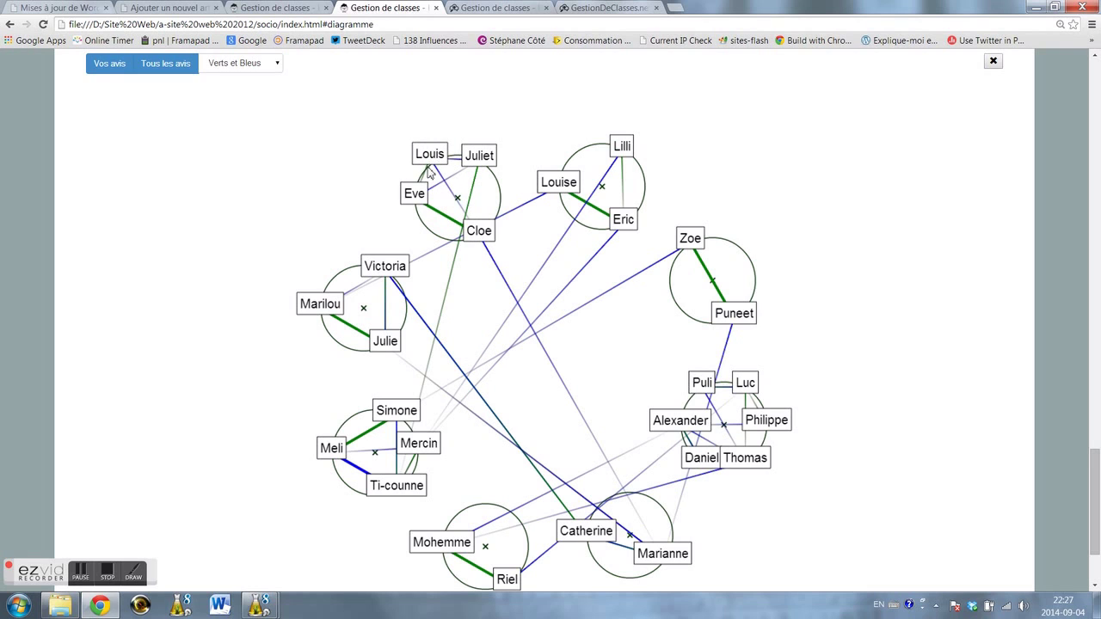
{"action": "left_click_drag", "start_coordinate": [465, 234], "coordinate": [487, 225]}
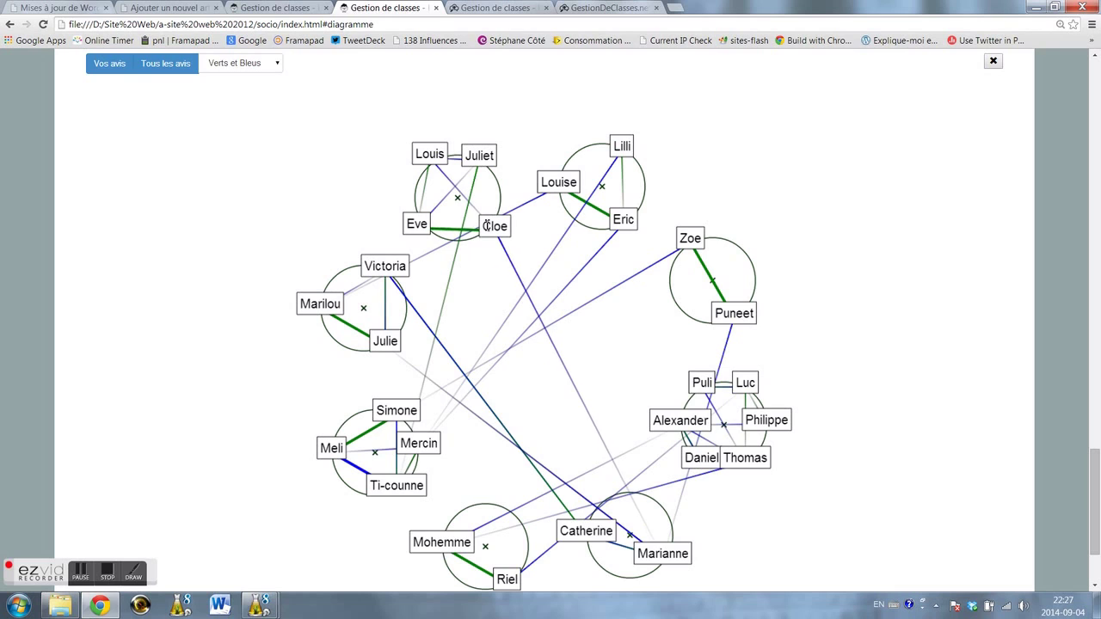
{"action": "left_click_drag", "start_coordinate": [420, 235], "coordinate": [425, 231]}
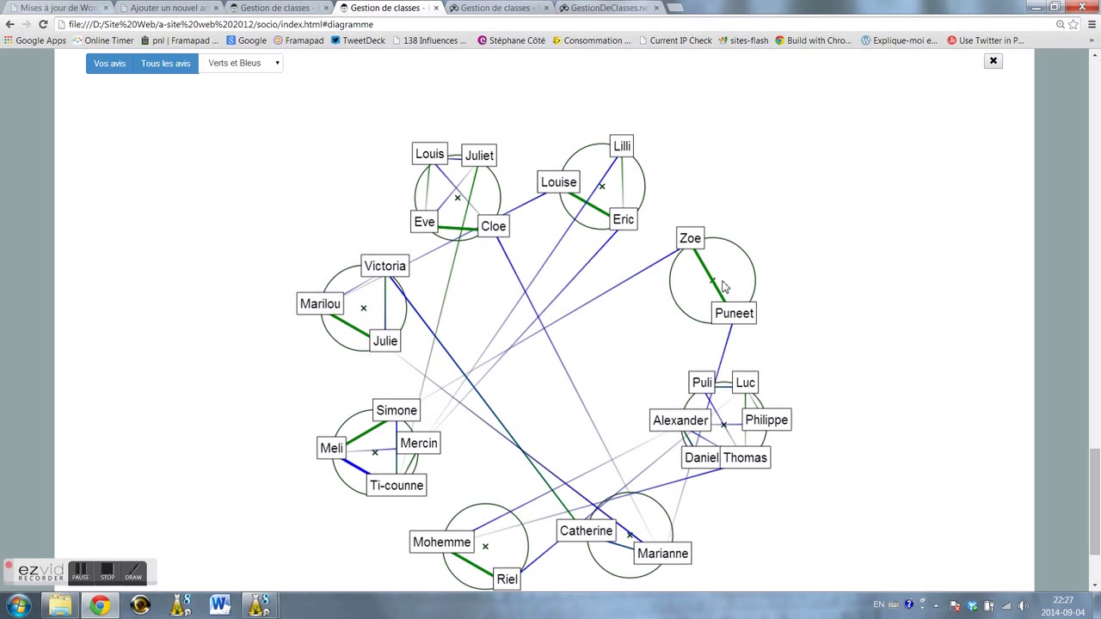
{"action": "left_click", "coordinate": [276, 72]}
- Show Rouges links and reposition Ti-counne and Mercin within Meli's group circle
{"action": "left_click", "coordinate": [258, 116]}
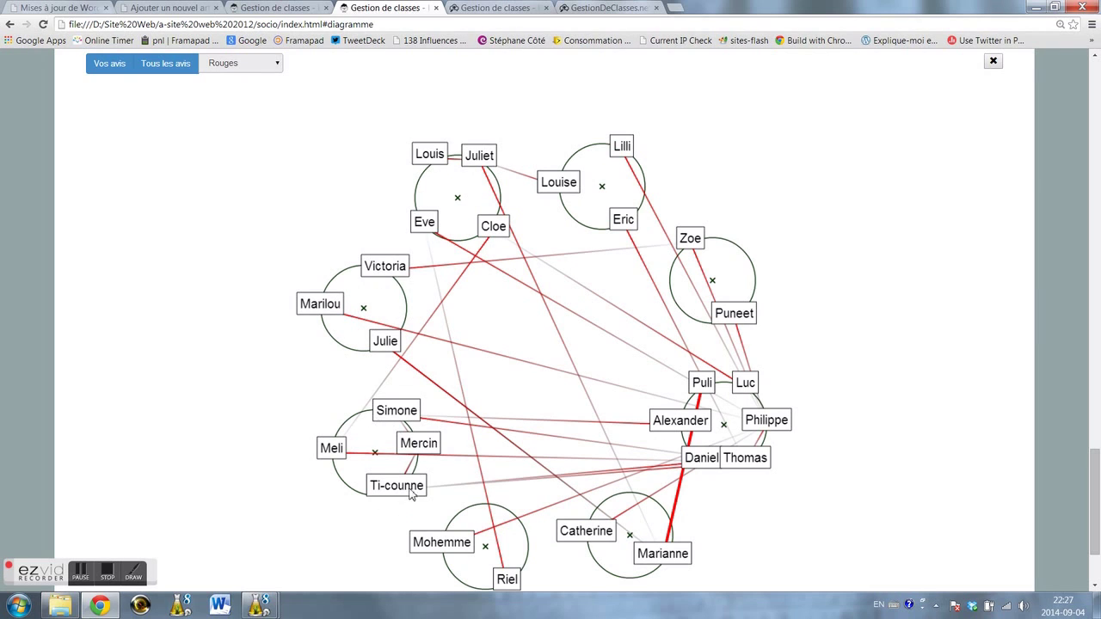
{"action": "left_click_drag", "start_coordinate": [413, 484], "coordinate": [389, 511]}
{"action": "left_click_drag", "start_coordinate": [407, 446], "coordinate": [389, 413]}
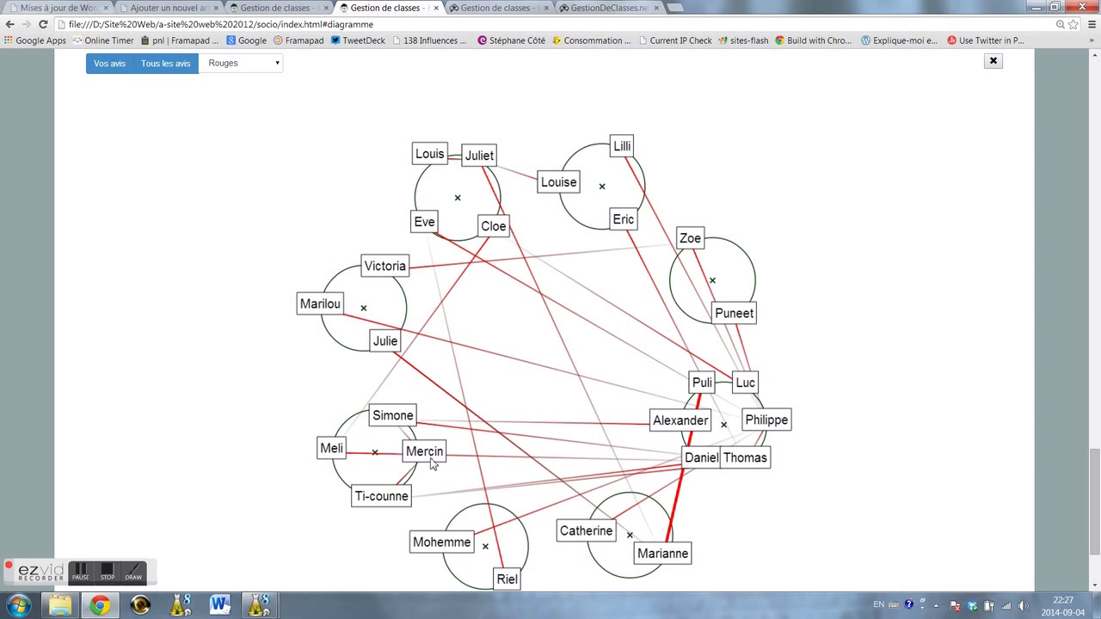